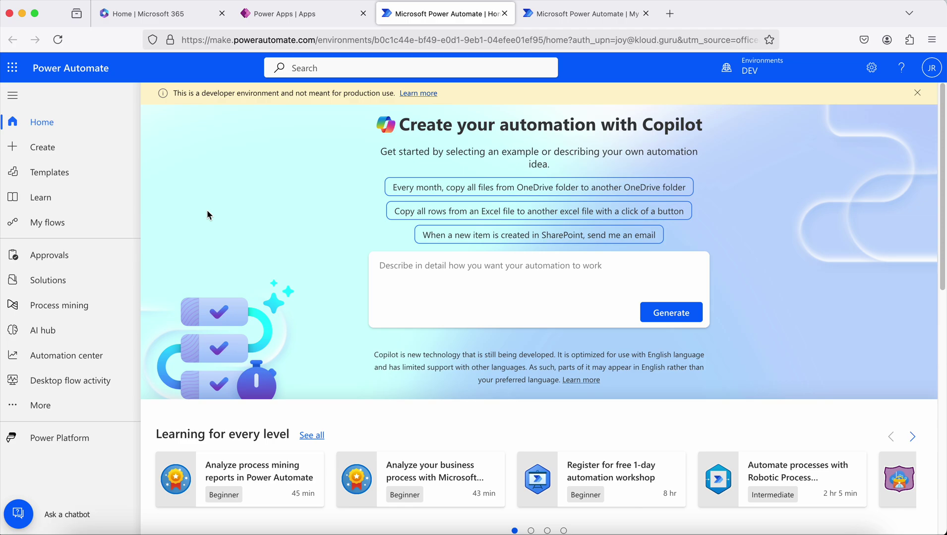
Switch to the other Power Automate page and browse the flow template cards, such as saving Outlook.com attachments to OneDrive.
click(549, 19)
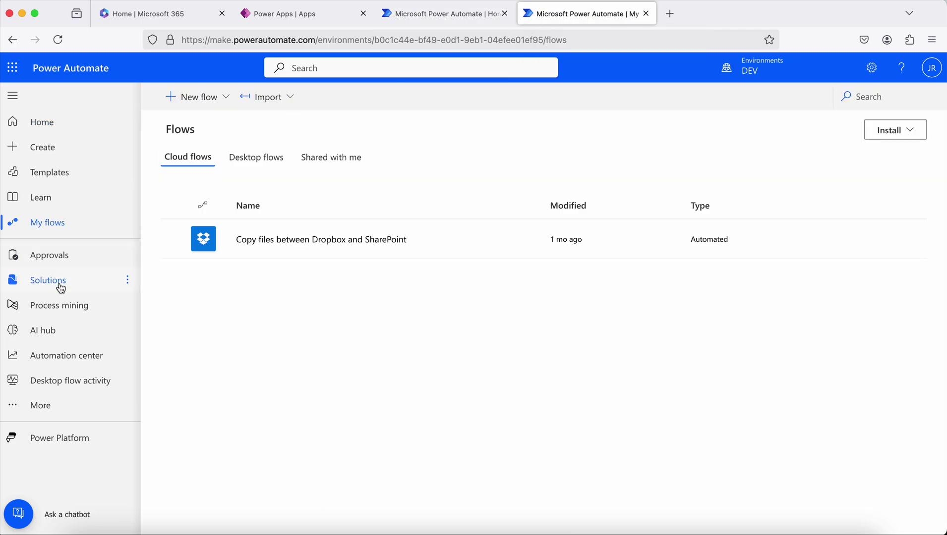
click(52, 178)
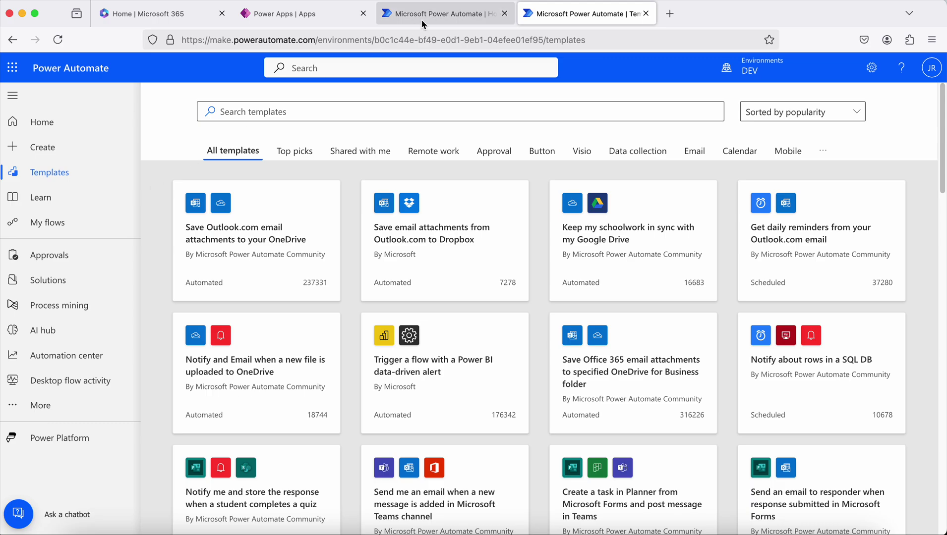
click(47, 227)
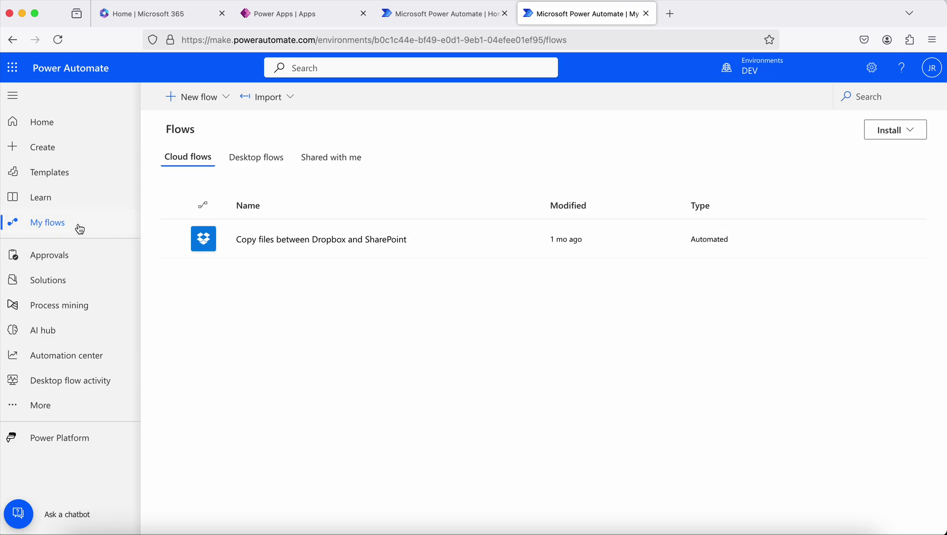
click(42, 171)
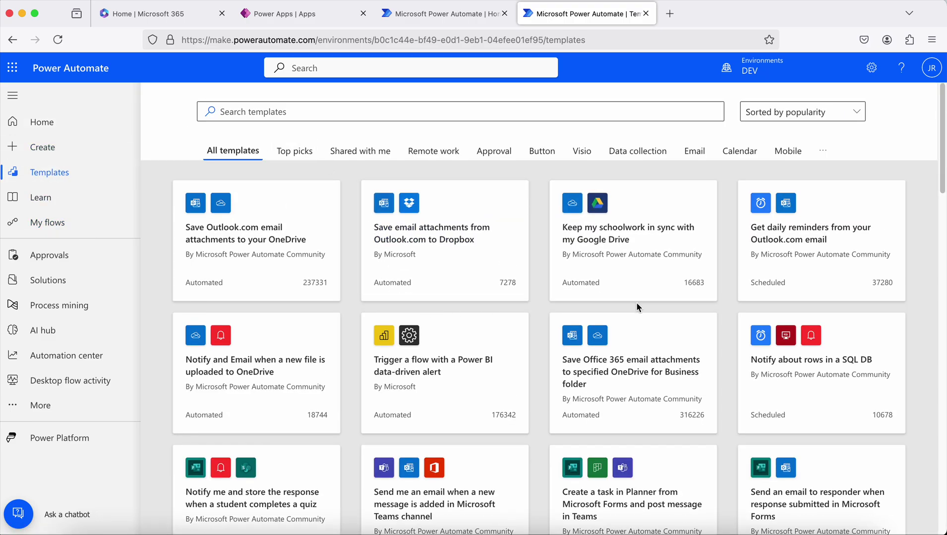
scroll(444, 322, down, 15)
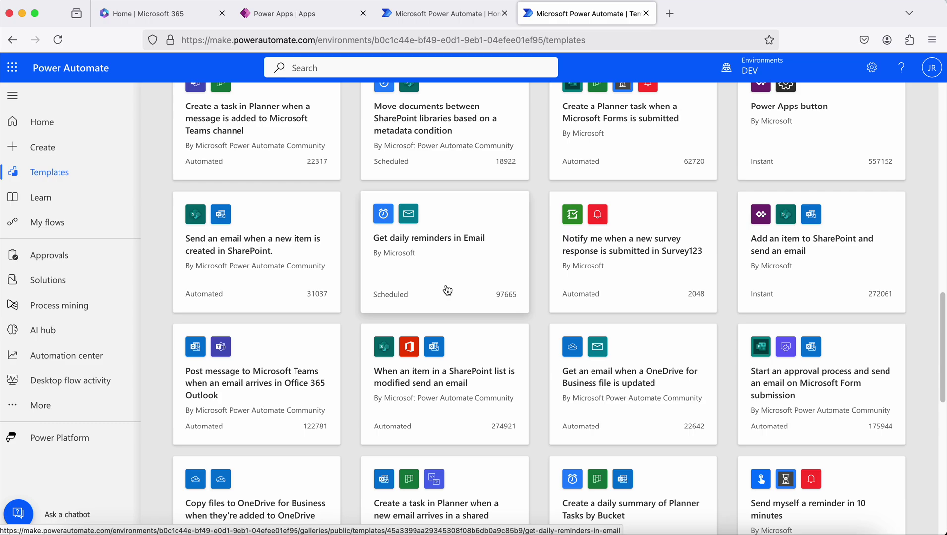
scroll(446, 291, up, 15)
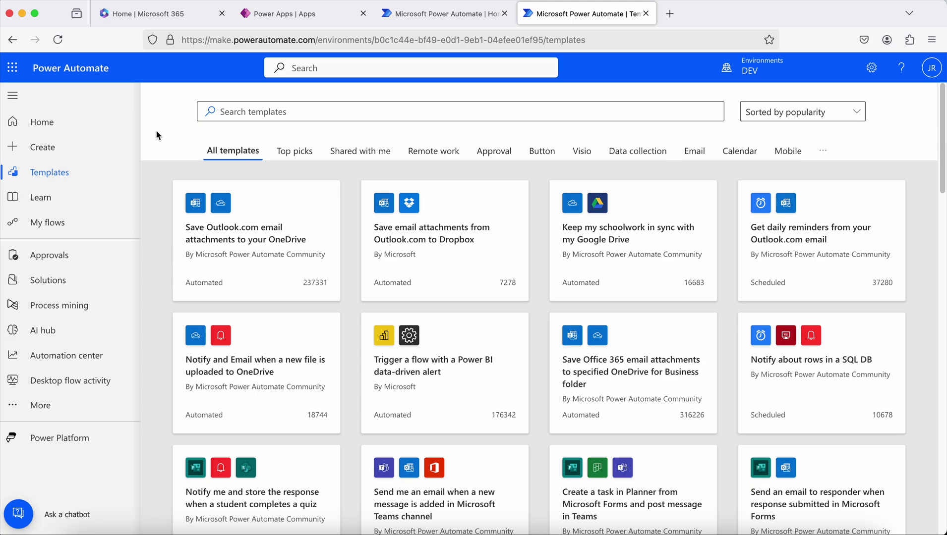
click(263, 17)
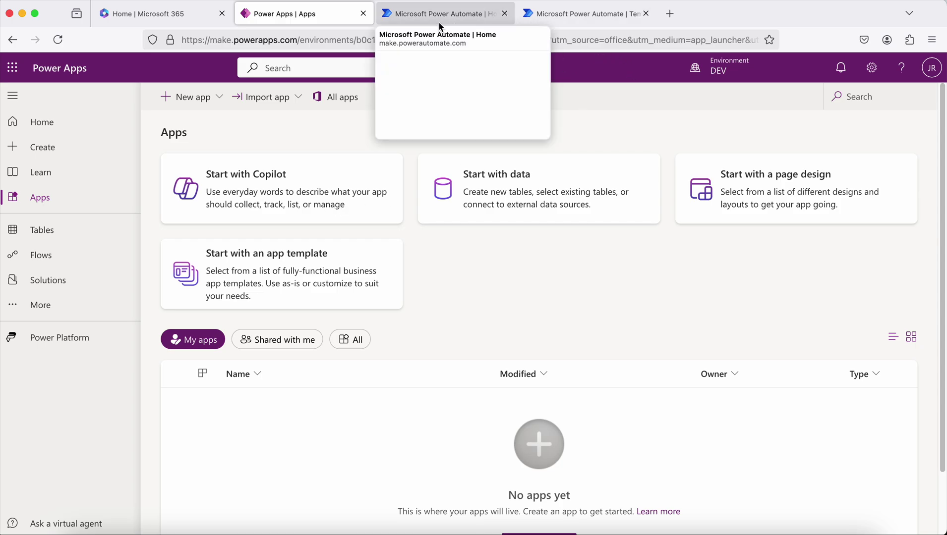
click(554, 17)
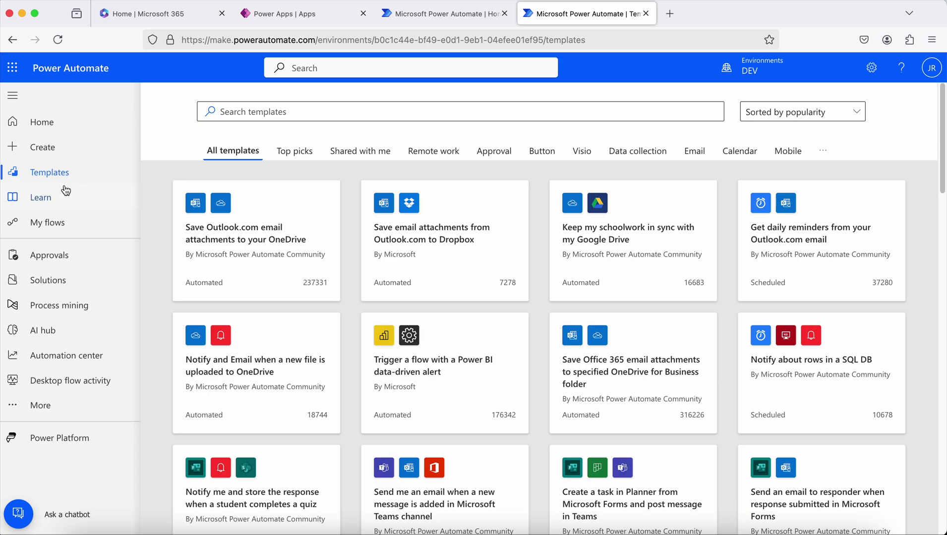
Show My flows, listing the 'Copy files between Dropbox and SharePoint' flow.
click(68, 223)
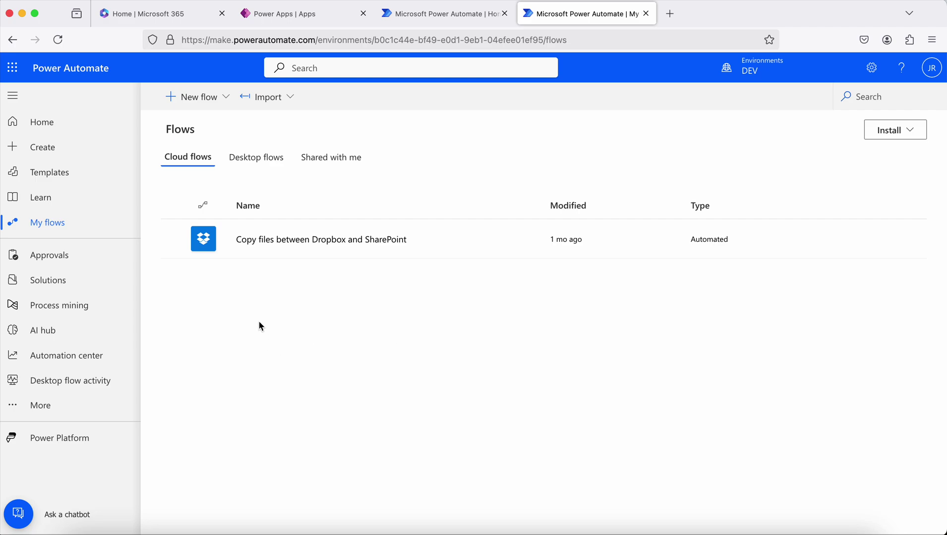
Create an instant cloud flow 'LeaveMgmt Flow' using the 'Manually trigger a flow' trigger.
click(222, 98)
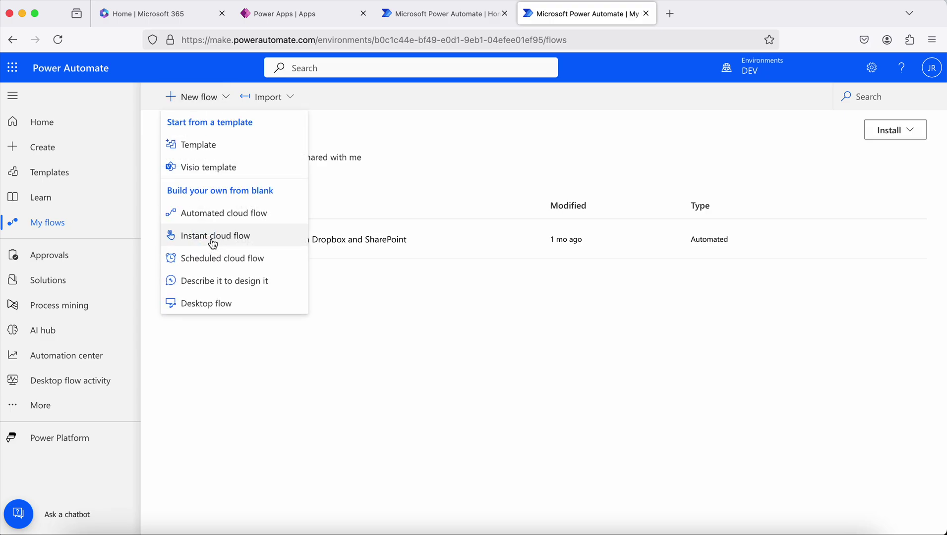
click(238, 242)
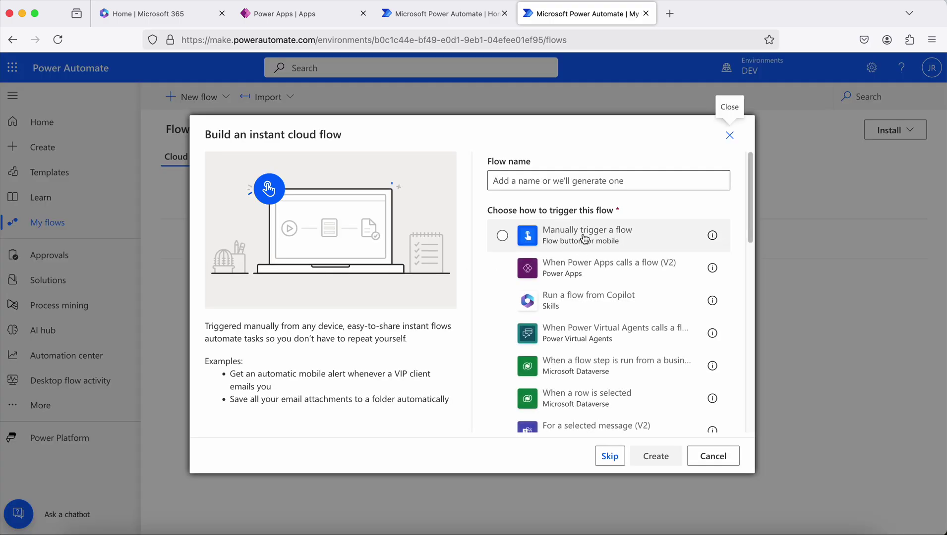
click(581, 239)
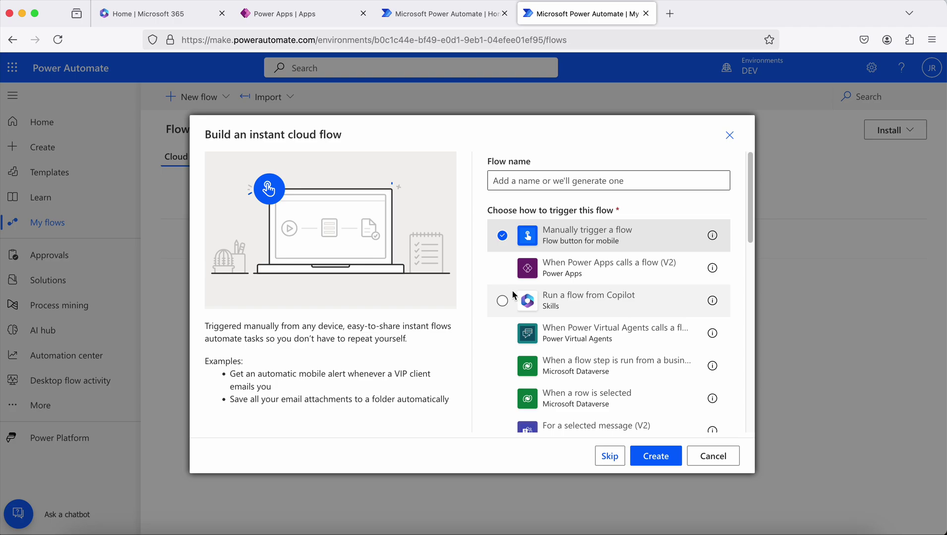
click(521, 180)
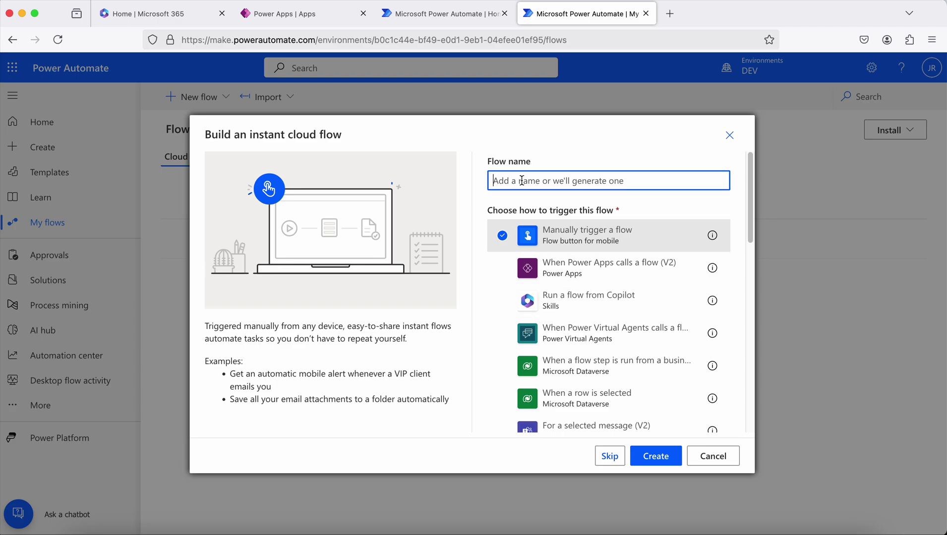
text(LeaveMg)
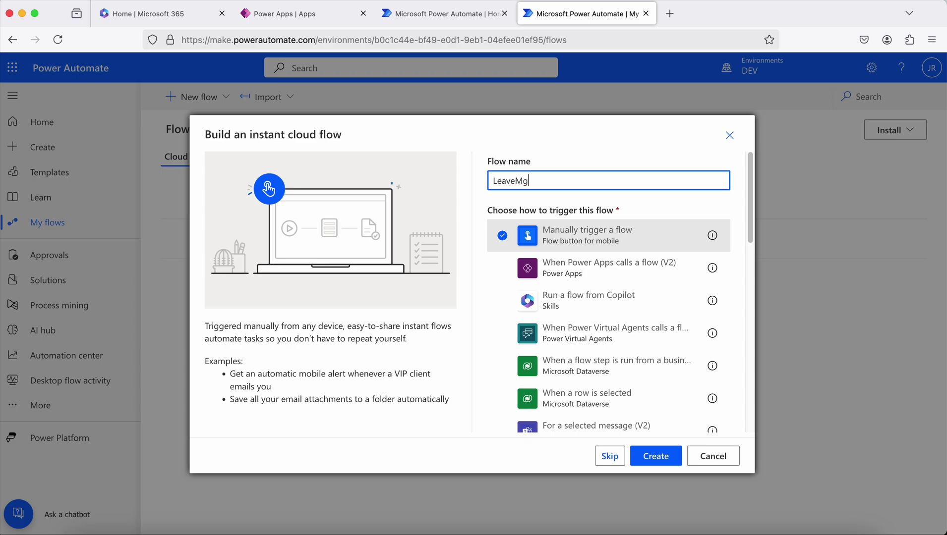
text(mt Flow)
click(669, 455)
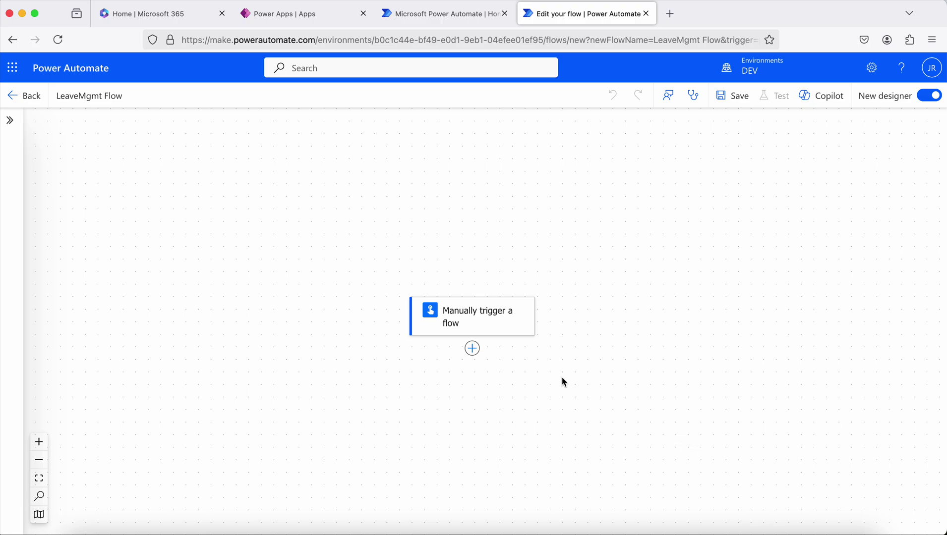
Add two date inputs to the manual trigger, named From Date and To Date.
click(489, 323)
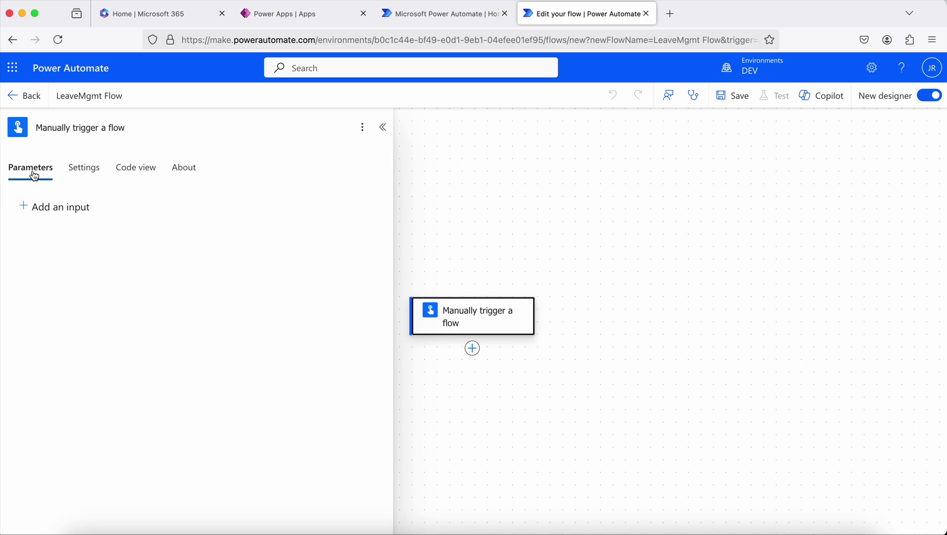
click(58, 212)
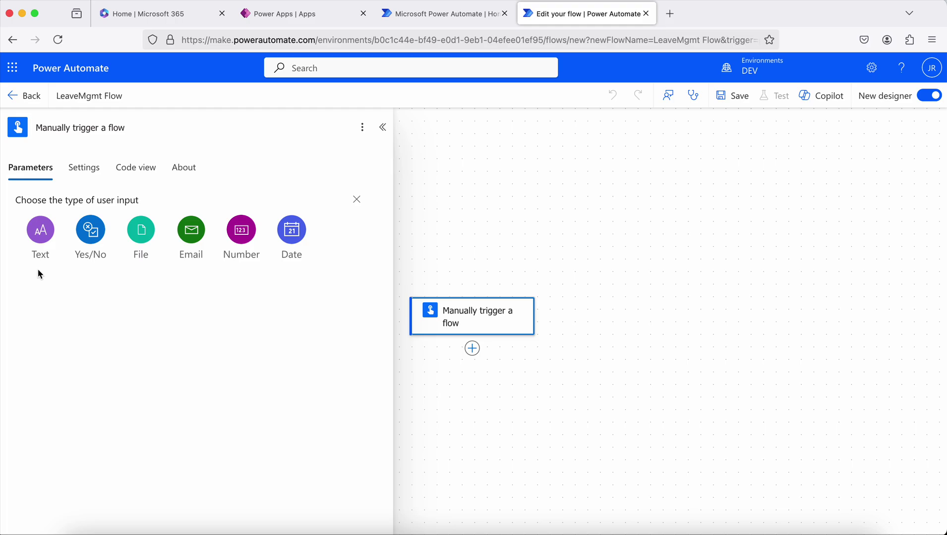
click(291, 255)
click(79, 207)
triple_click(78, 208)
text(From date)
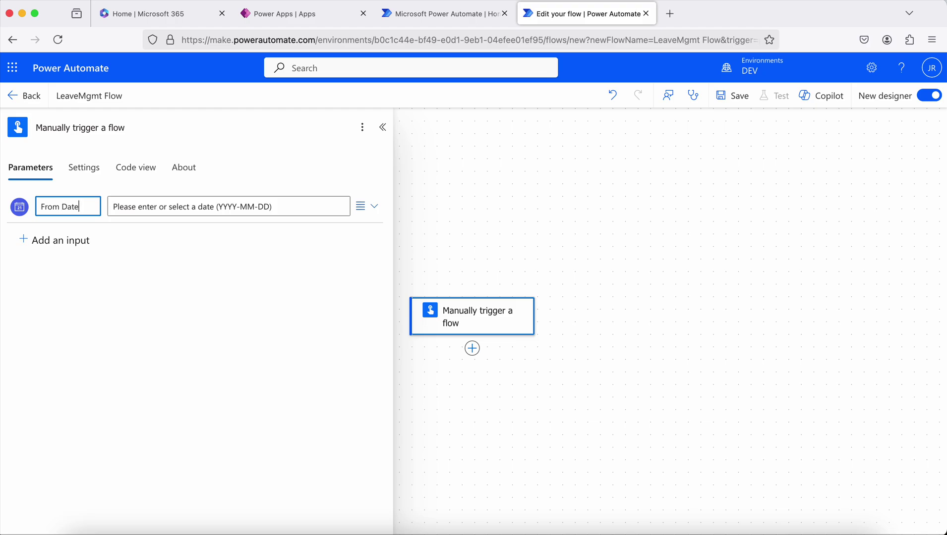
click(66, 244)
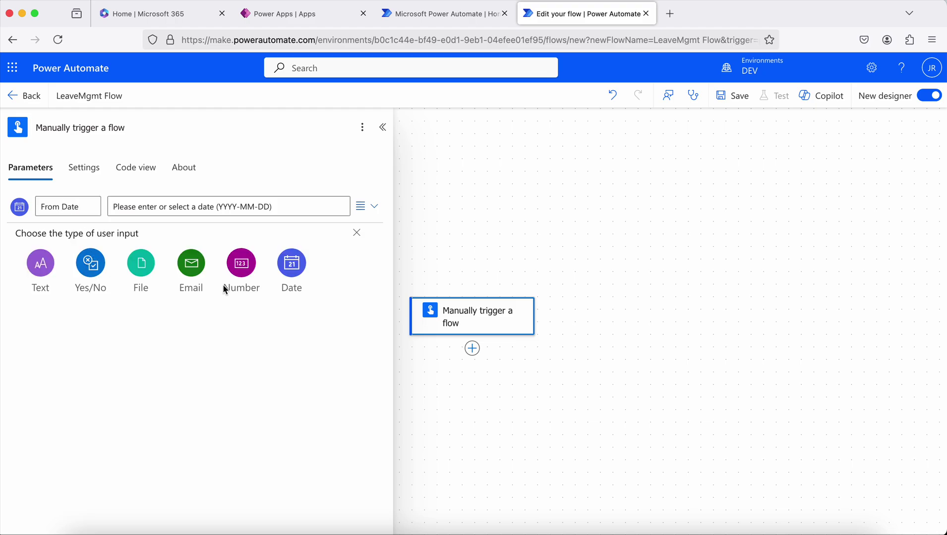
click(291, 263)
click(74, 241)
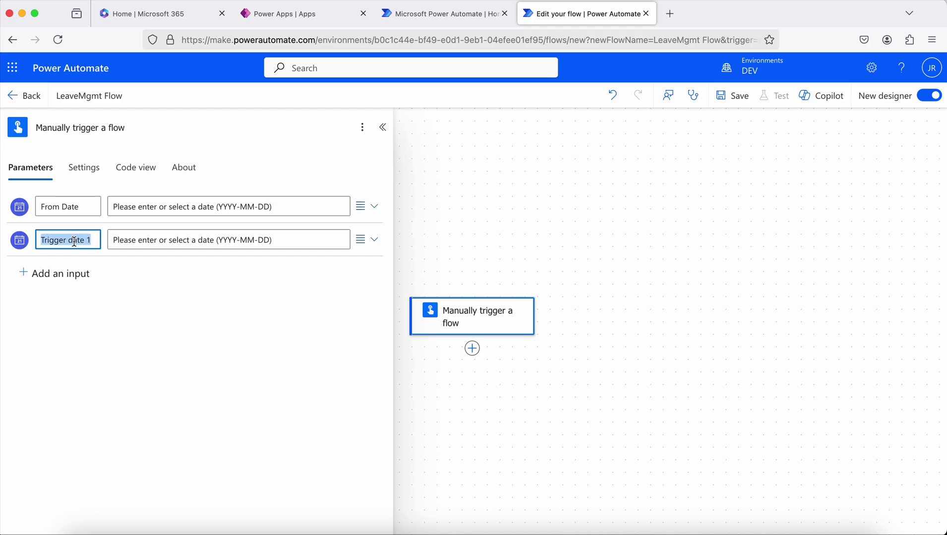
text(To Date)
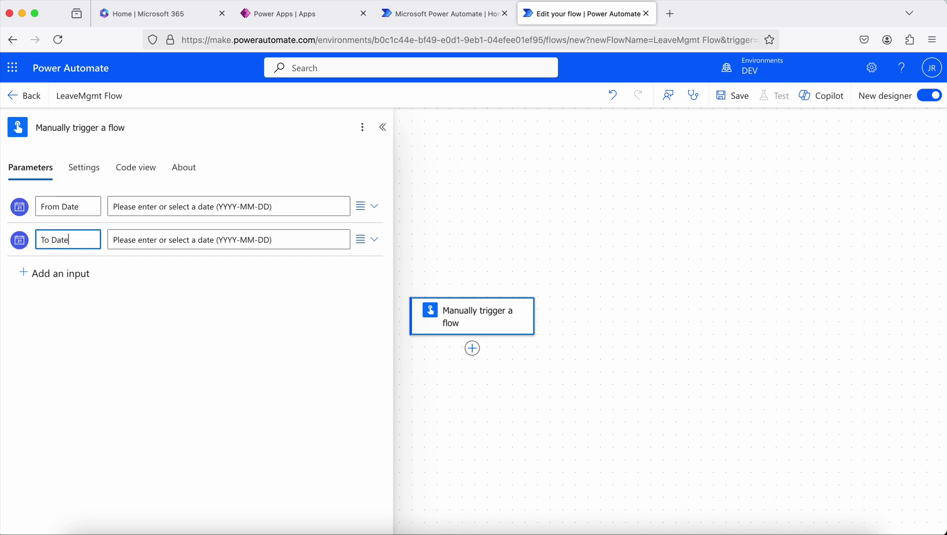
Add a User email input and a Reason text input to the trigger.
click(75, 272)
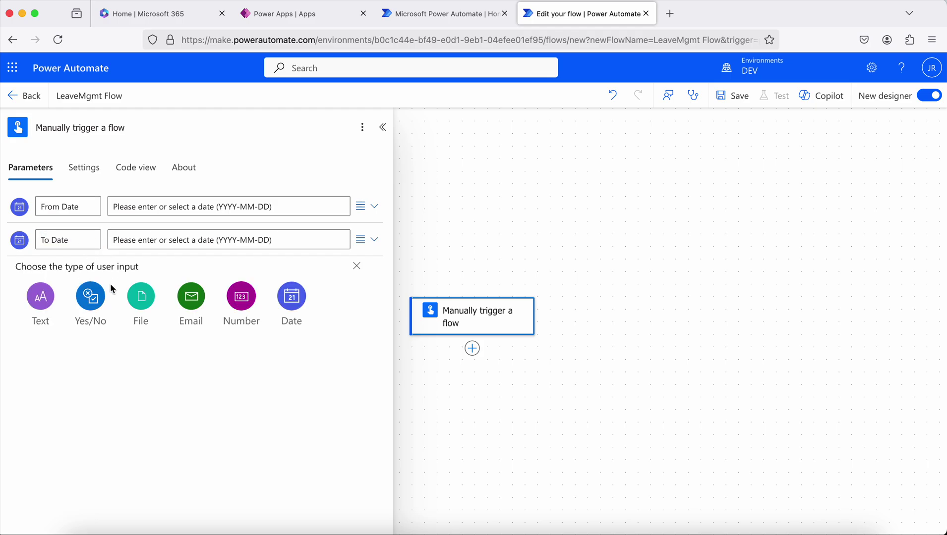
click(190, 298)
click(67, 273)
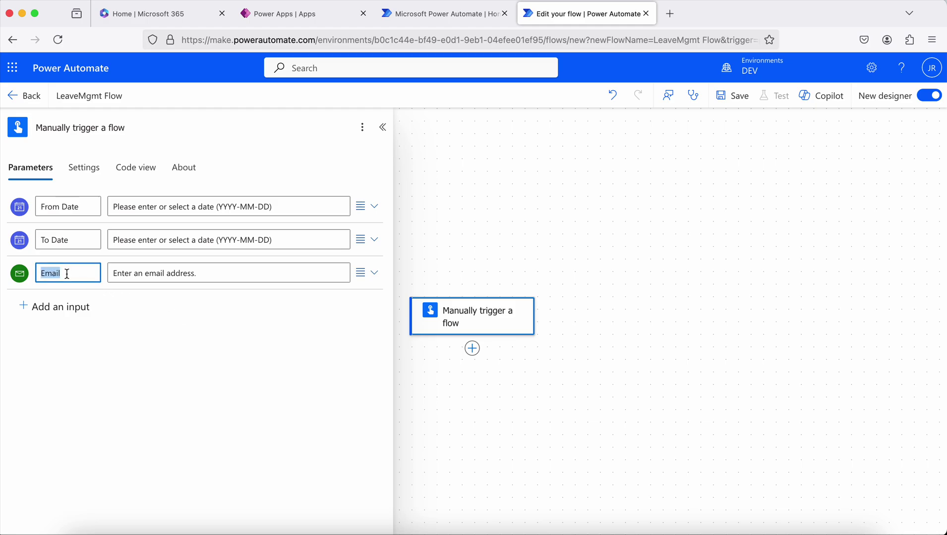
text(User)
click(69, 312)
click(43, 345)
click(67, 306)
text(Reason)
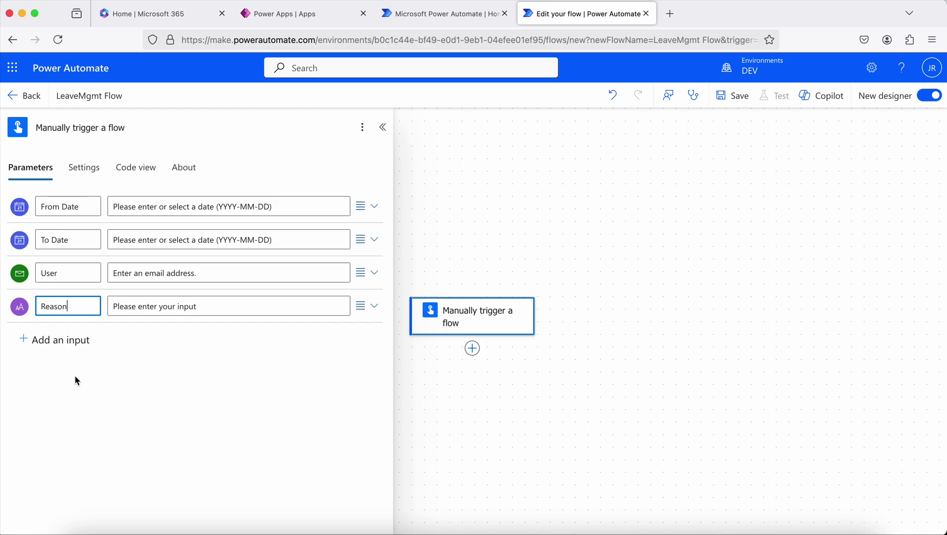
Mark the Reason trigger input as optional and confirm the change.
click(367, 307)
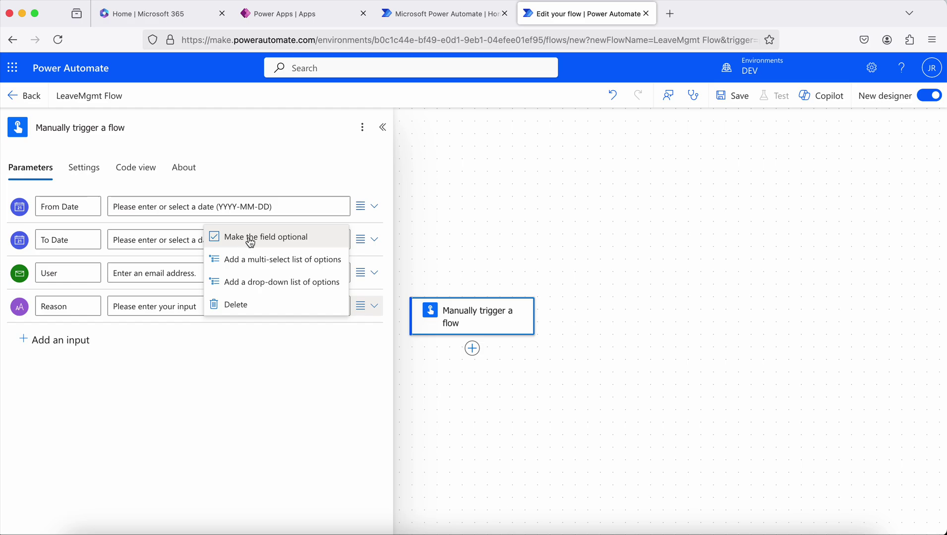
click(265, 241)
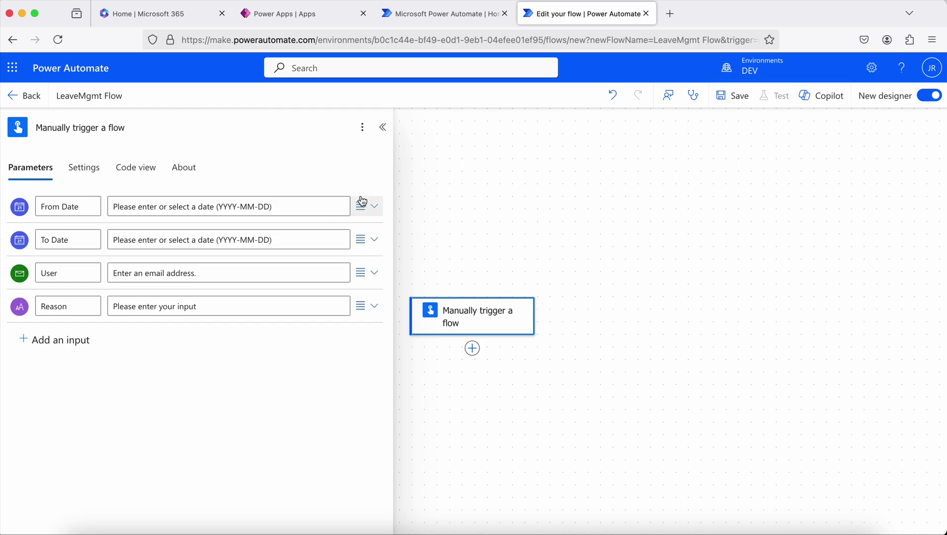
click(377, 309)
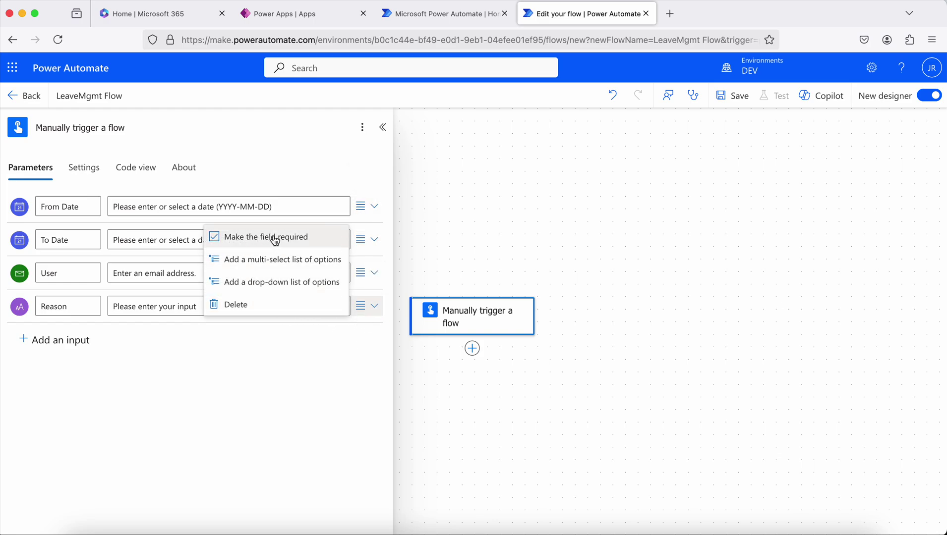
click(227, 368)
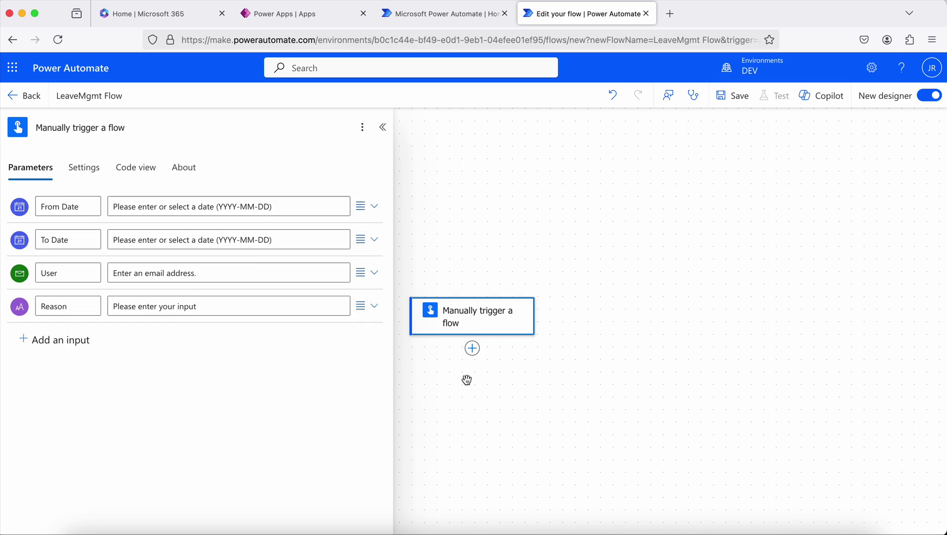
Add a Compose action after the manual trigger.
click(473, 350)
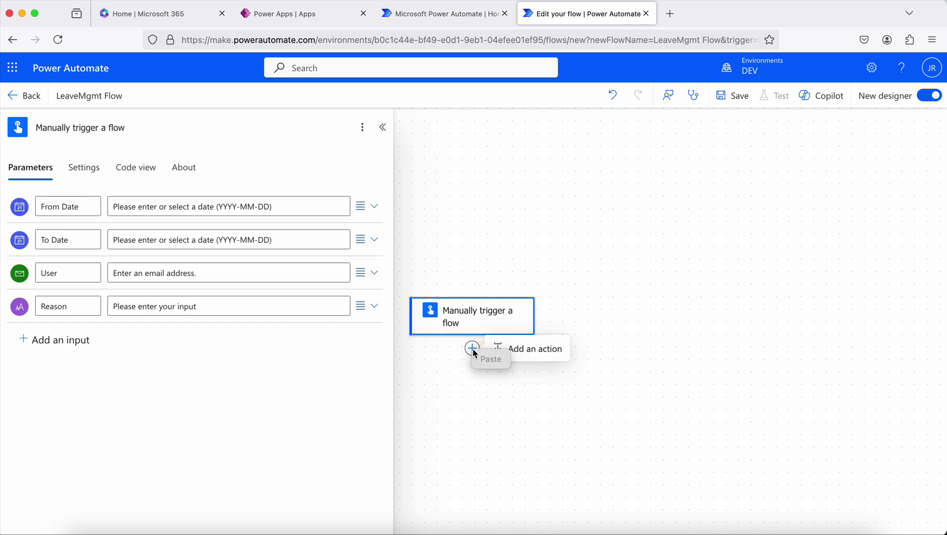
click(528, 353)
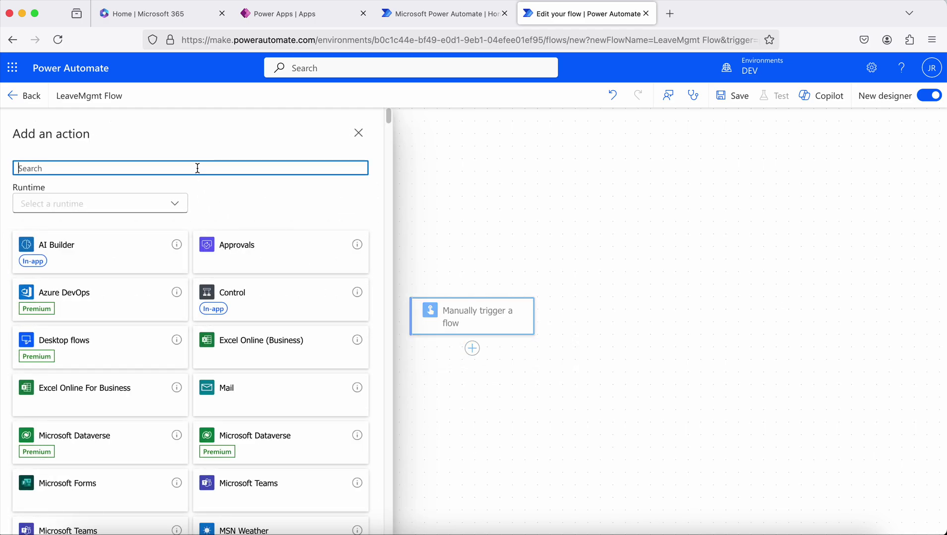
text(compose)
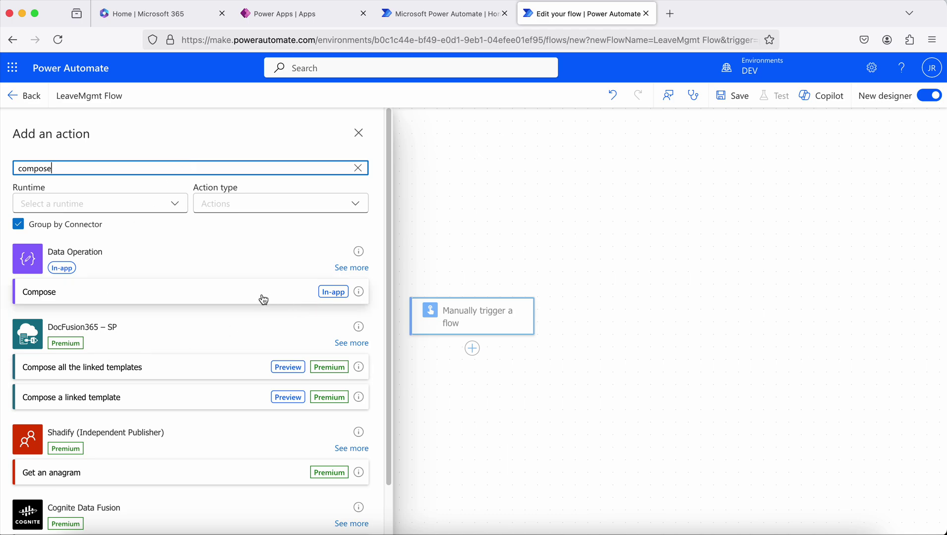
click(255, 297)
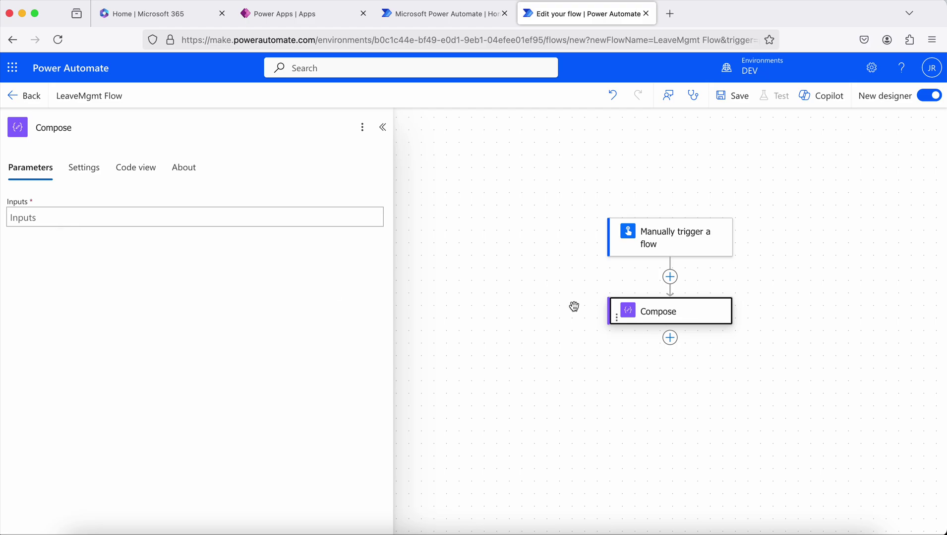
click(173, 220)
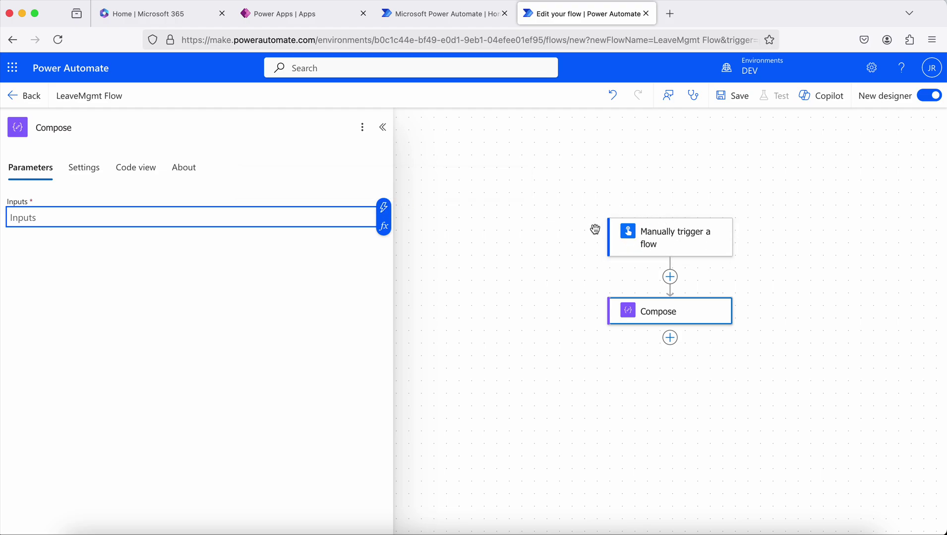
Insert the trigger's From Date and To Date as dynamic content in the Compose inputs.
click(383, 208)
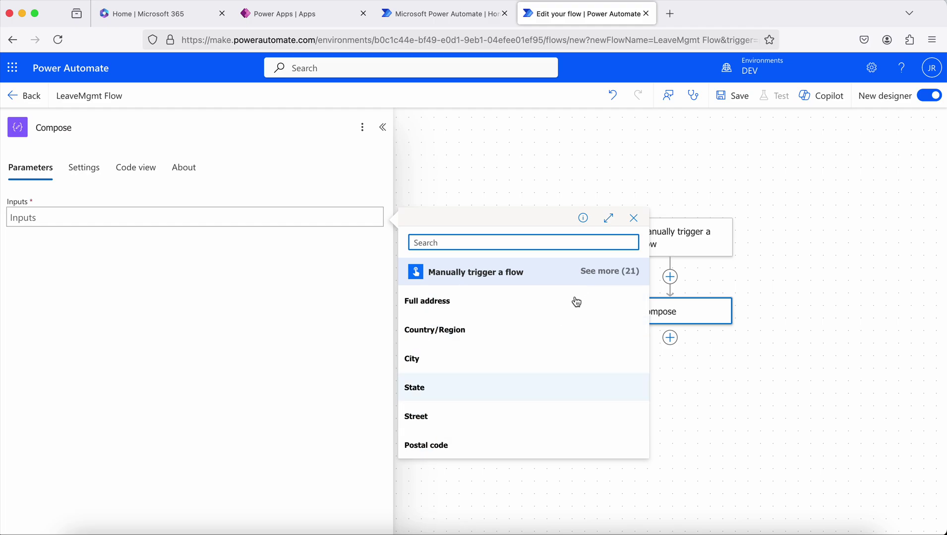
click(601, 279)
scroll(463, 317, down, 5)
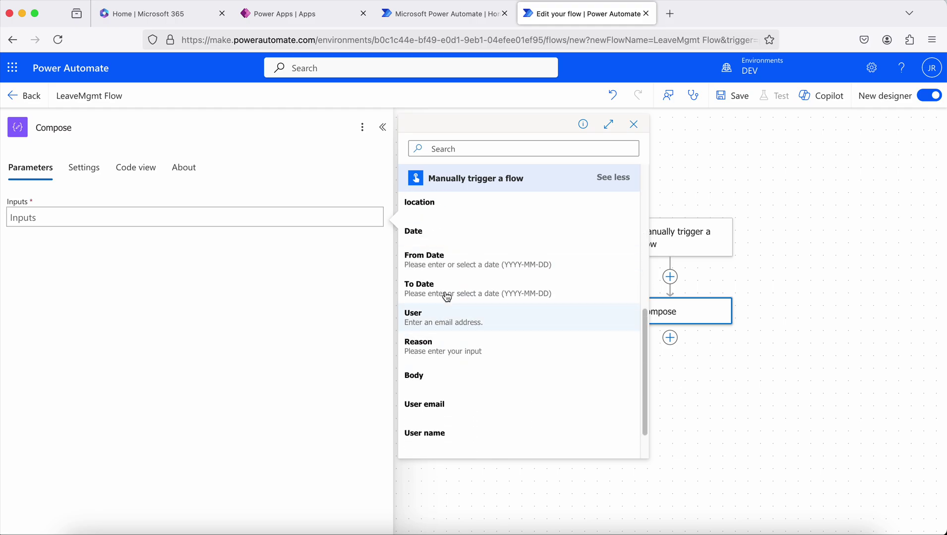
click(419, 262)
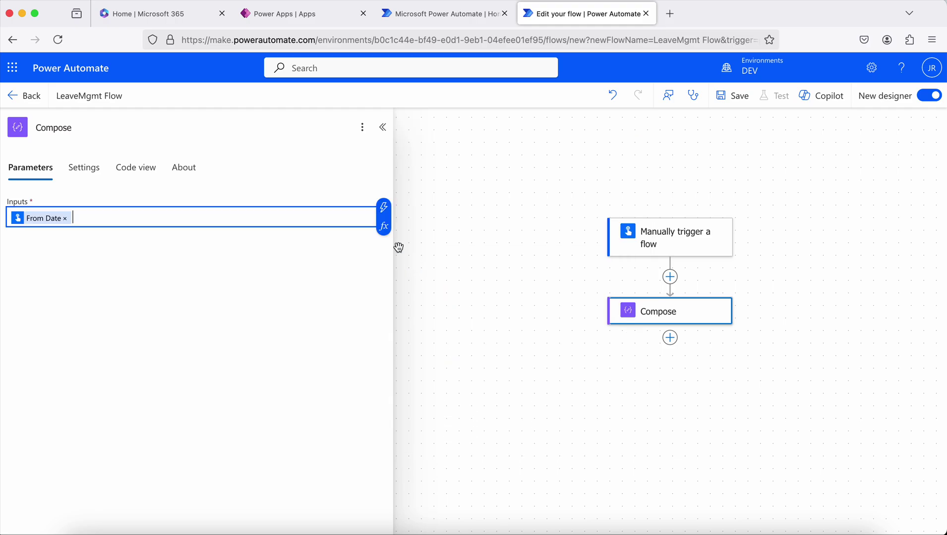
click(383, 207)
click(602, 271)
scroll(501, 376, down, 5)
click(493, 429)
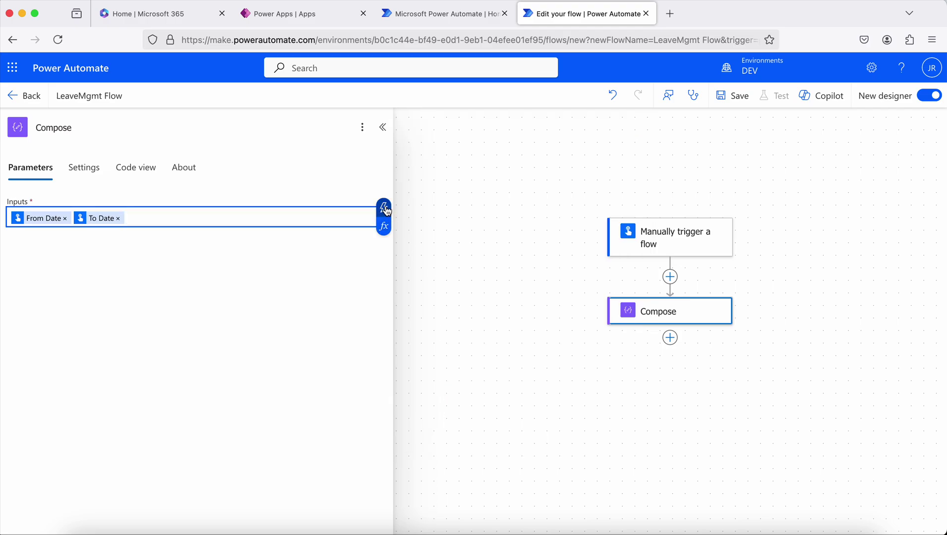
Add User and Reason to the Compose inputs and save the flow.
click(384, 208)
click(614, 272)
scroll(521, 327, down, 3)
scroll(521, 331, down, 3)
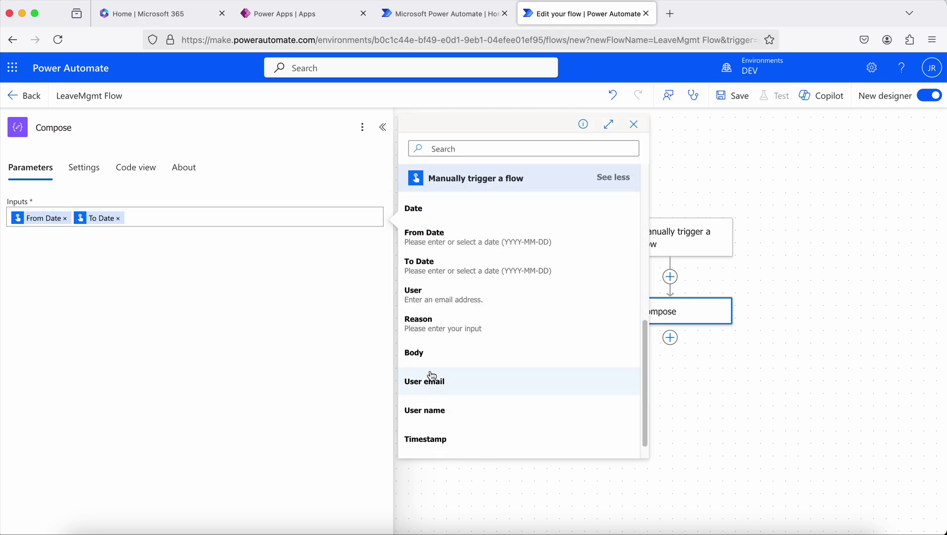
click(431, 303)
click(384, 208)
click(615, 272)
scroll(470, 357, down, 3)
scroll(467, 360, down, 2)
scroll(455, 432, down, 1)
click(455, 416)
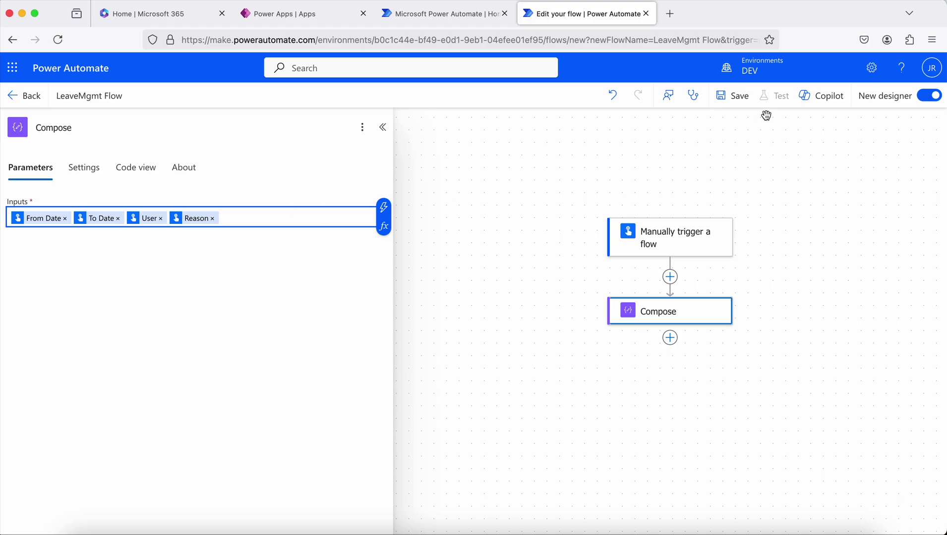
click(730, 97)
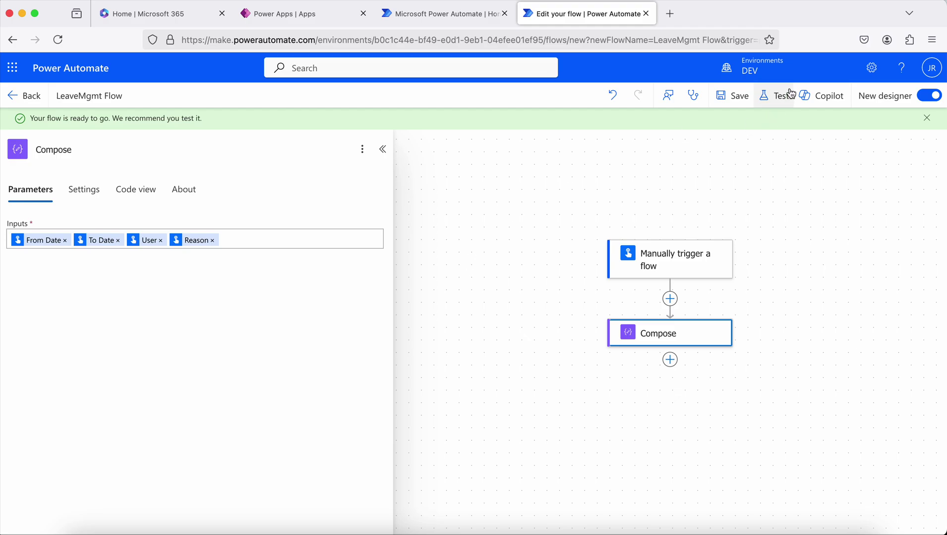
Start a manual test and set From Date 2024-12-15 and To Date 2024-12-20.
click(778, 101)
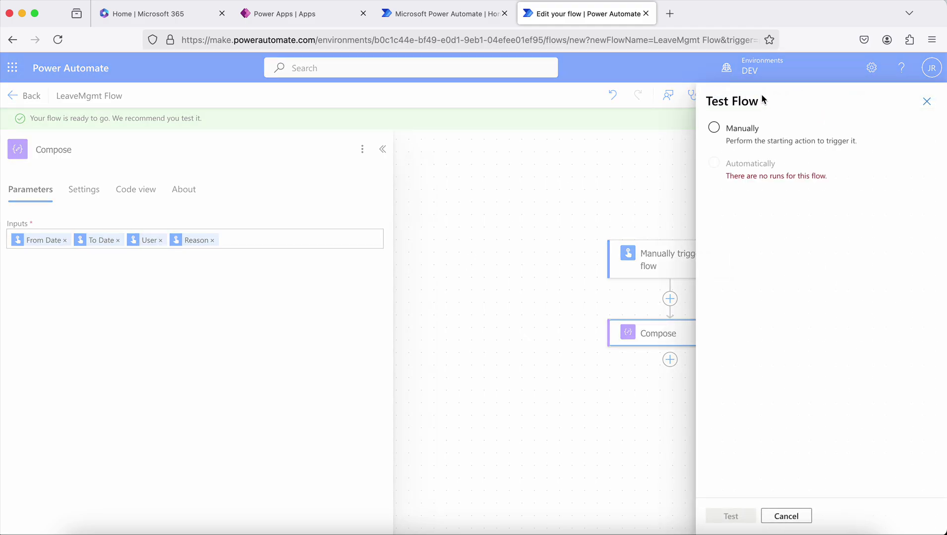
click(713, 128)
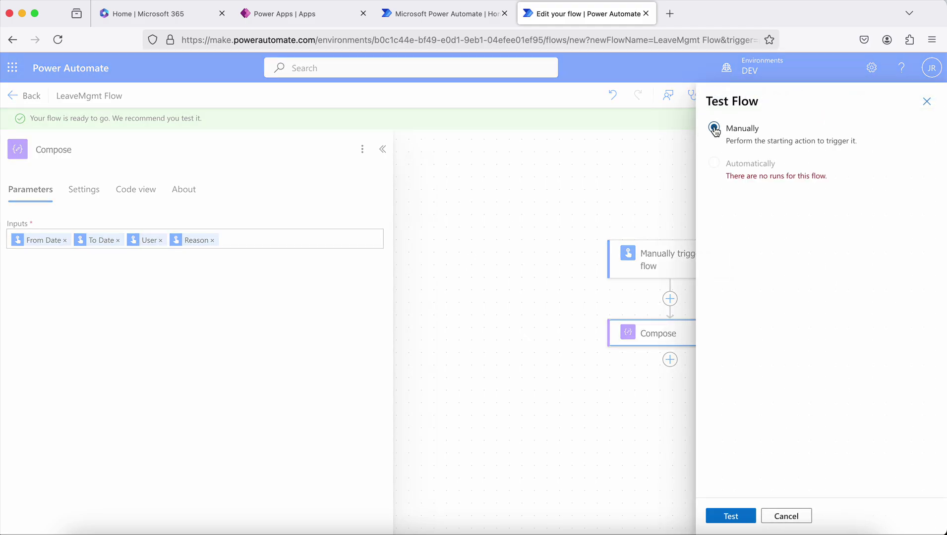
click(729, 516)
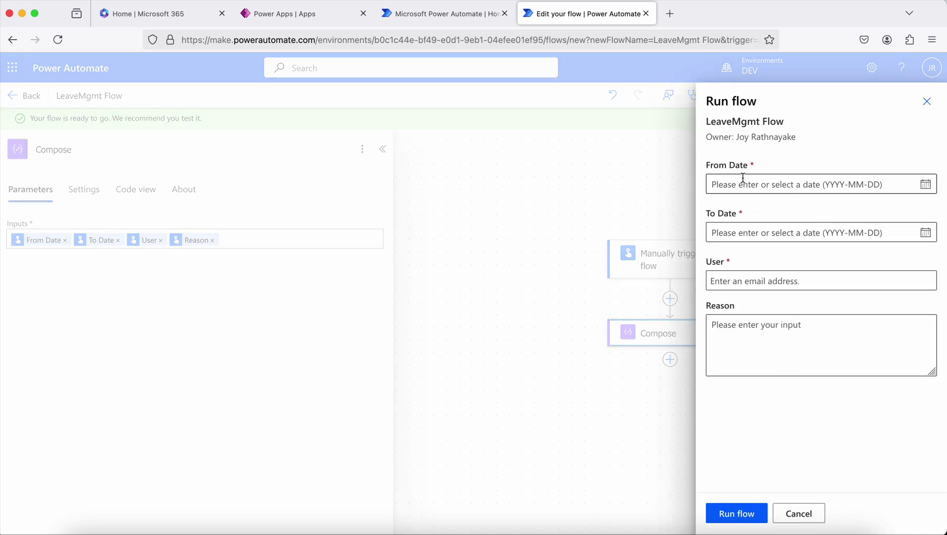
click(926, 185)
click(726, 290)
click(926, 235)
click(807, 331)
Pick the requesting user, enter reason 'Planned Vacation', and run the flow.
click(827, 286)
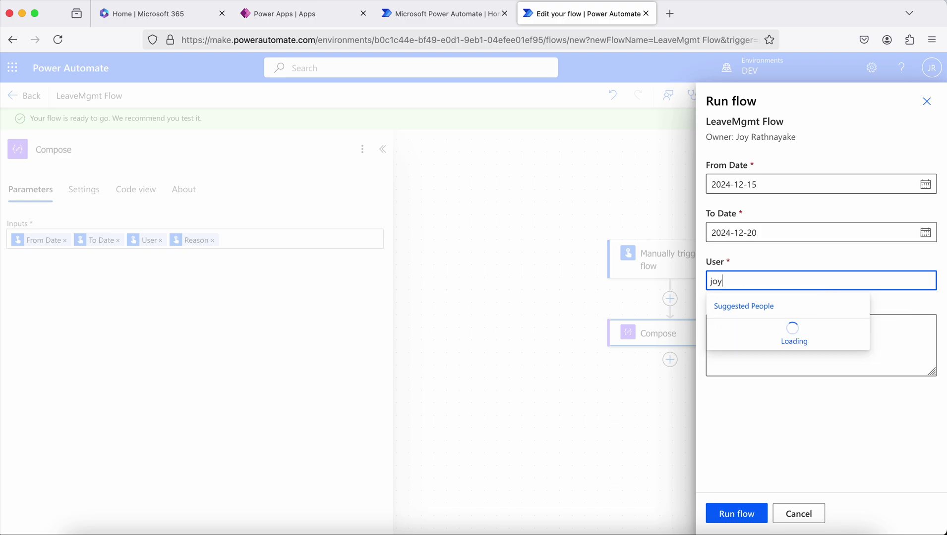
click(766, 330)
click(744, 337)
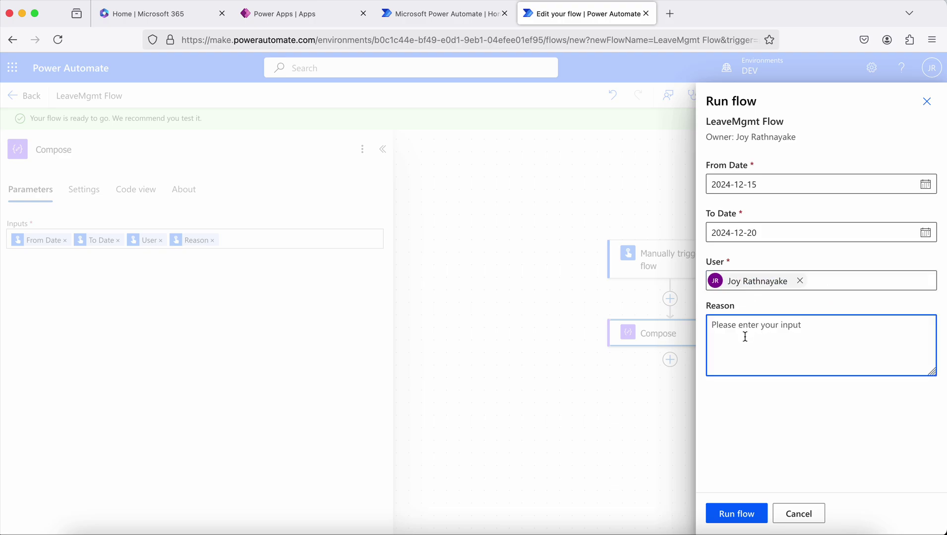
text(Planned Vacation)
click(733, 514)
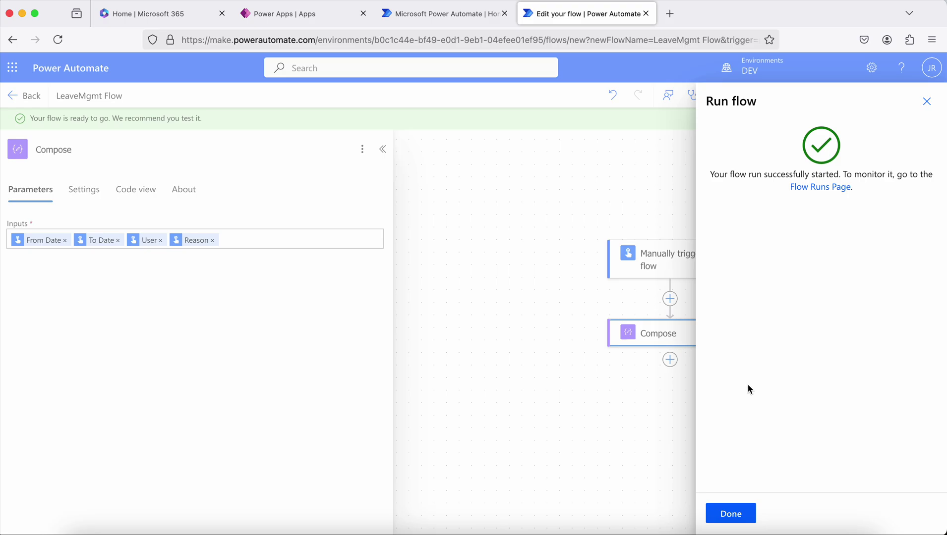
click(737, 513)
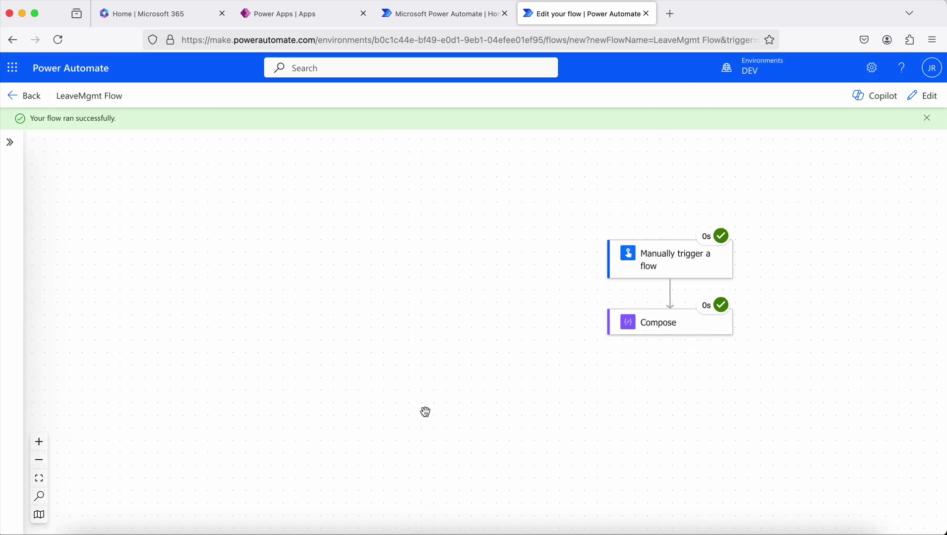
Inspect the Compose output: 2024-12-15, 2024-12-20, the user's e-mail and Planned Vacation.
click(665, 328)
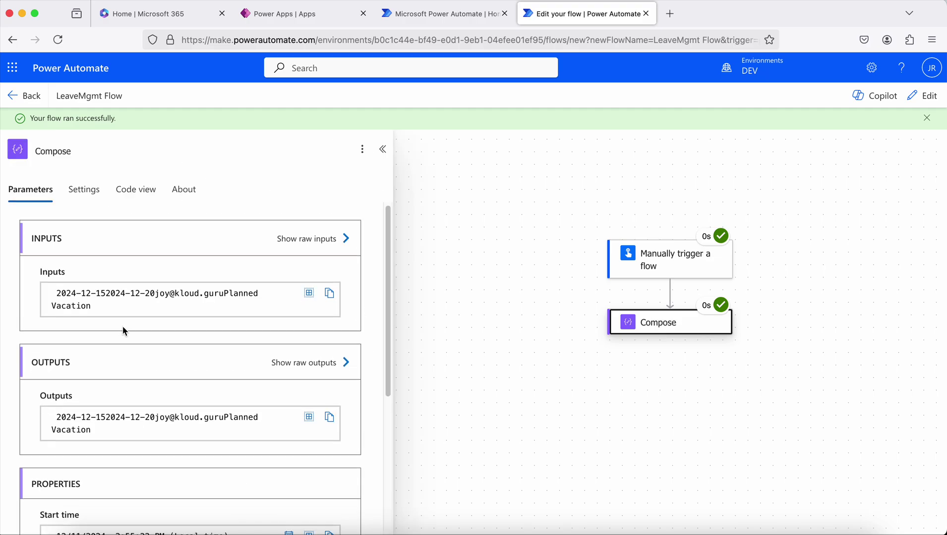
scroll(122, 326, down, 3)
drag(30, 306, 250, 330)
scroll(71, 329, down, 2)
click(231, 334)
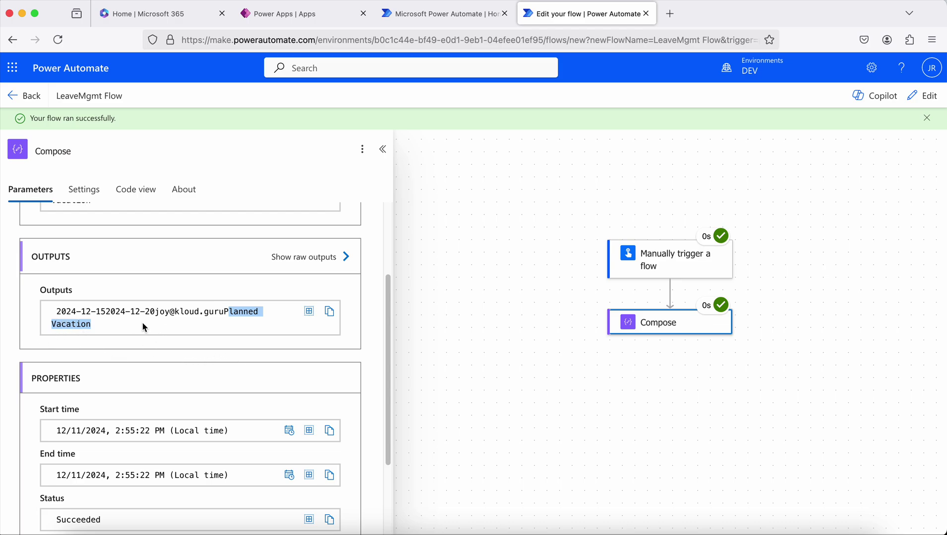
click(115, 330)
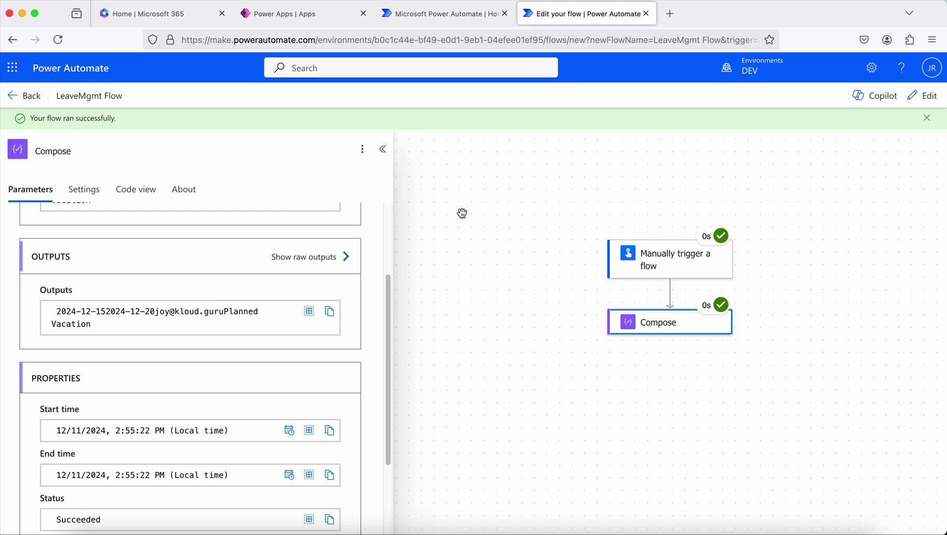
Highlight the Compose output value, then collapse the details panel back to the run diagram.
drag(96, 326, 51, 308)
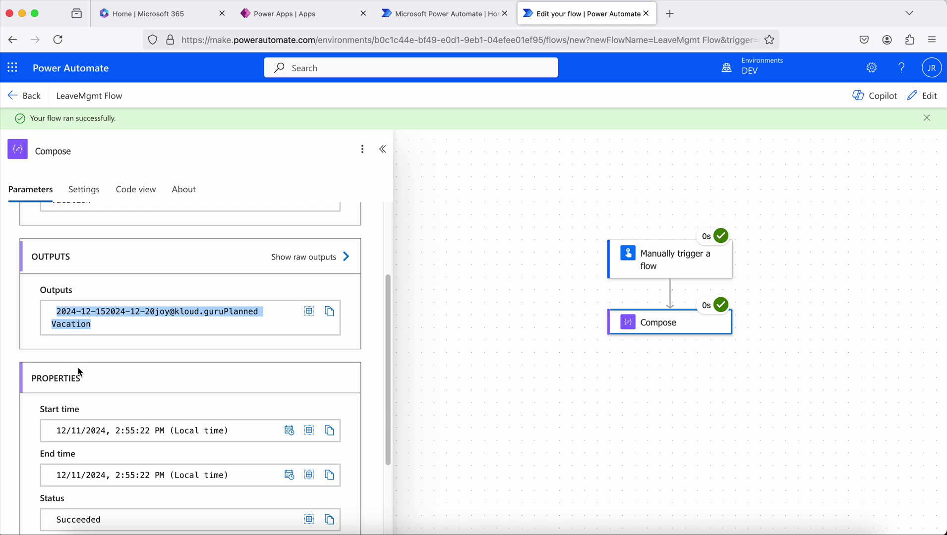
click(480, 332)
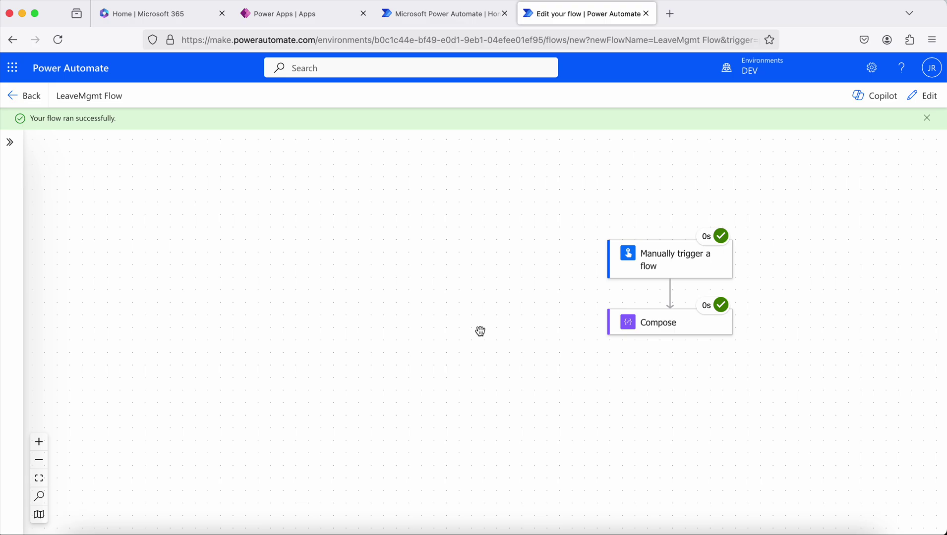
Return to edit mode and add a second Compose action after the first Compose.
click(686, 328)
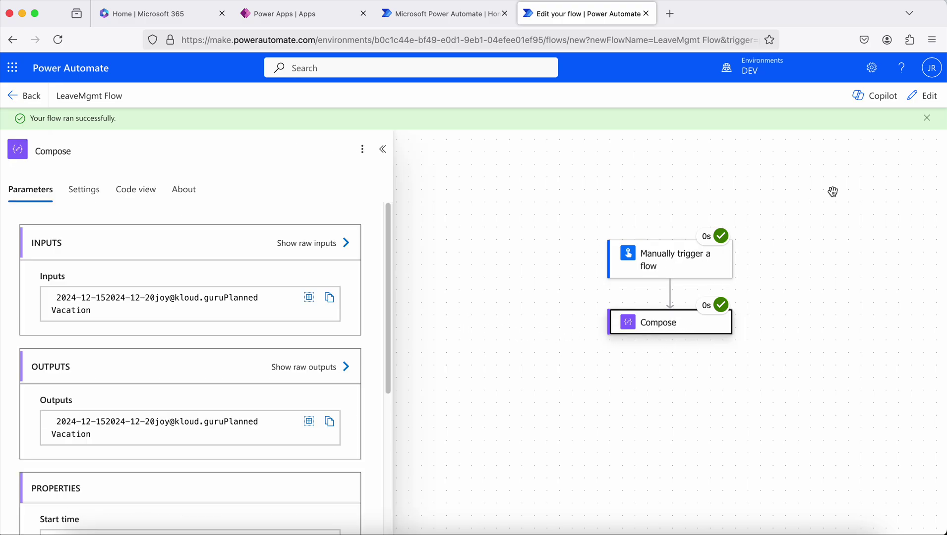
click(926, 96)
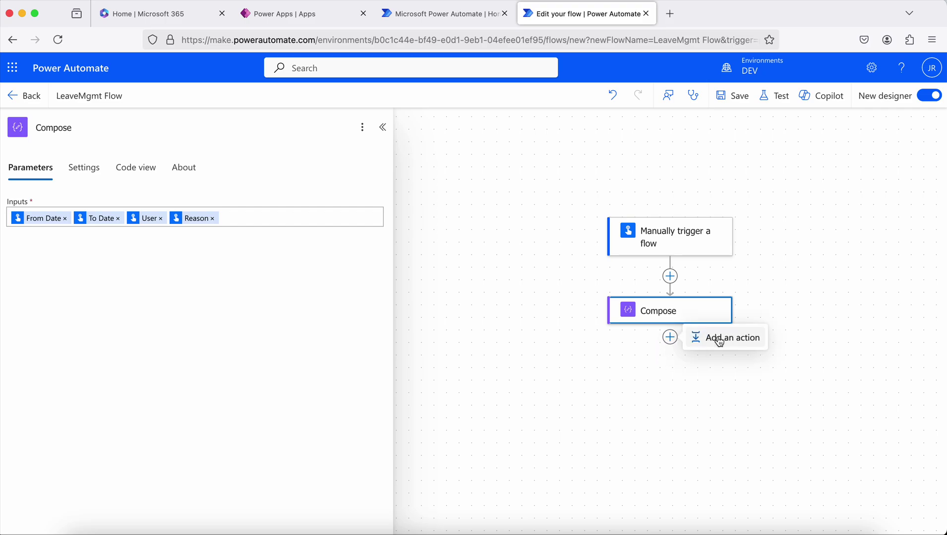
click(720, 342)
text(compose)
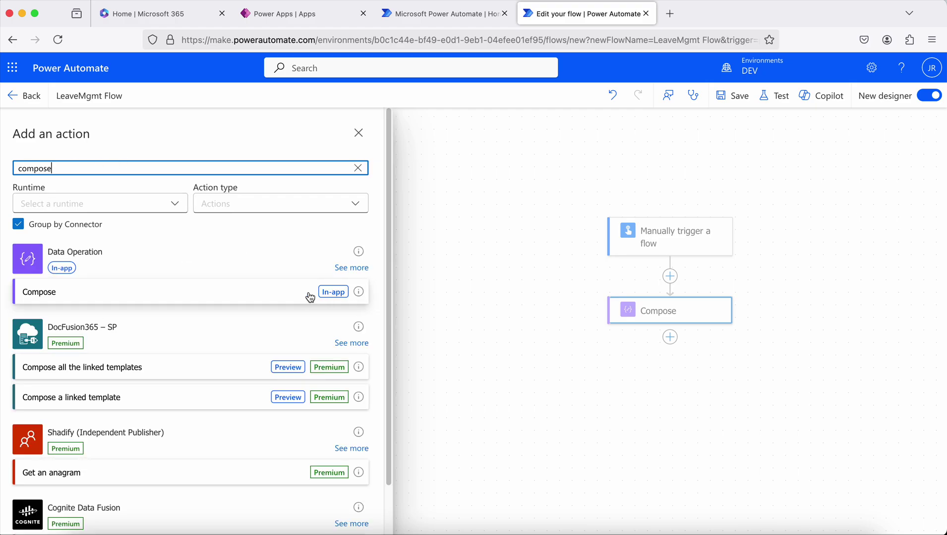
click(292, 293)
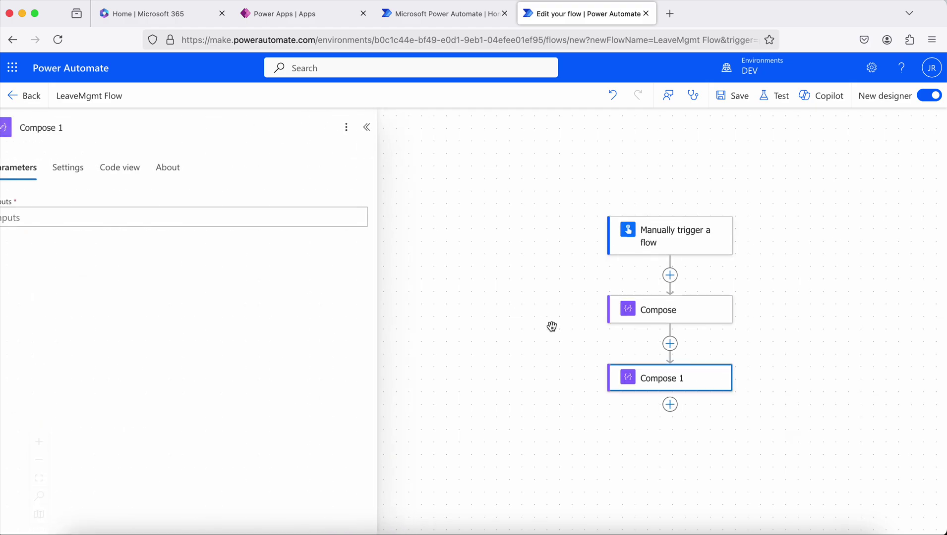
Rename the new Compose step to 'Customize the output message'.
triple_click(96, 127)
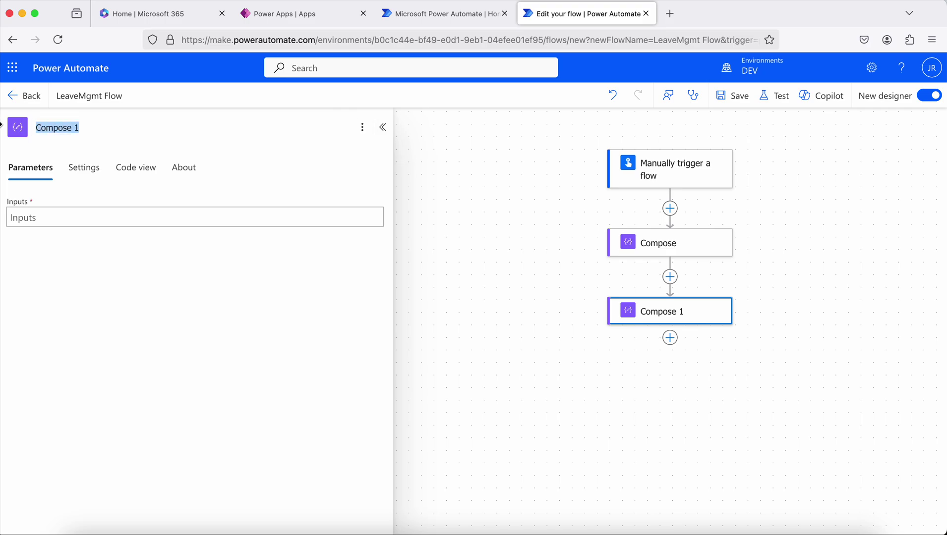
text(Customize)
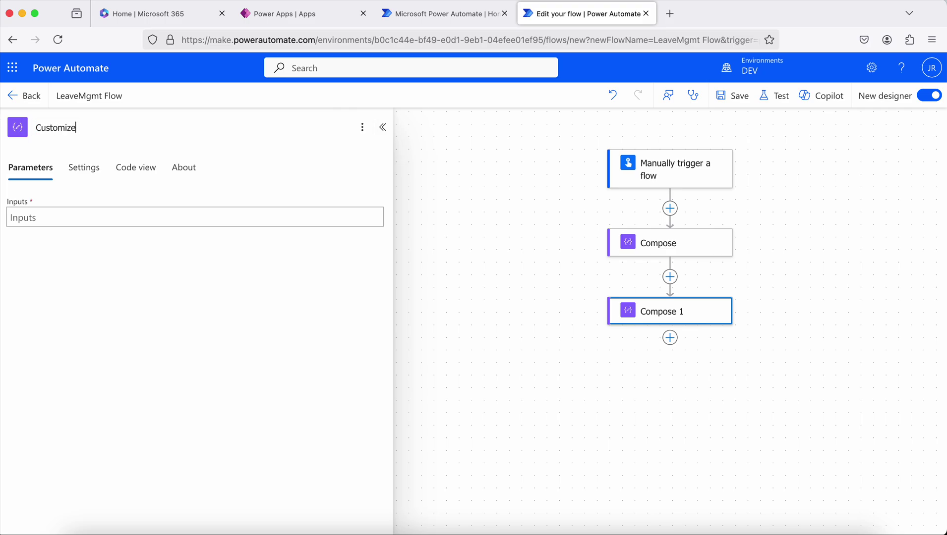
text( the ourtput message)
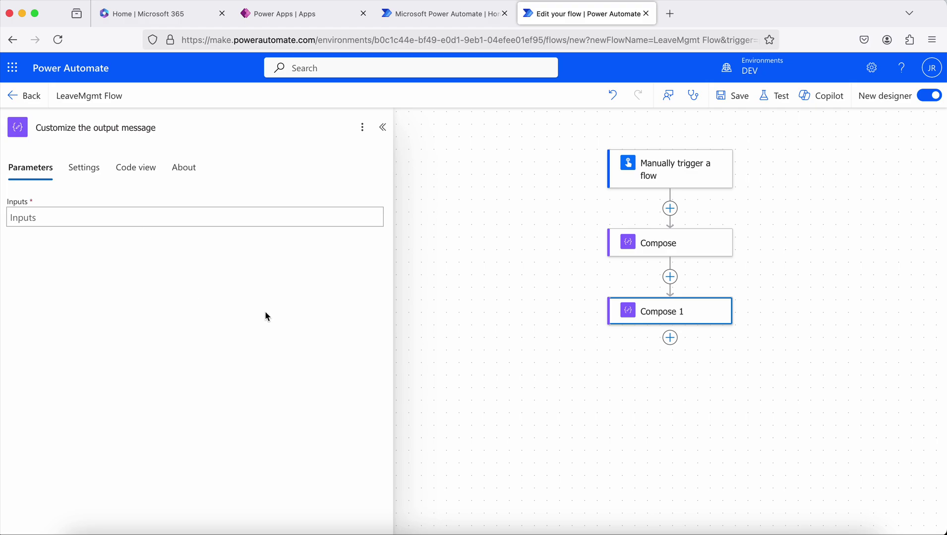
click(577, 375)
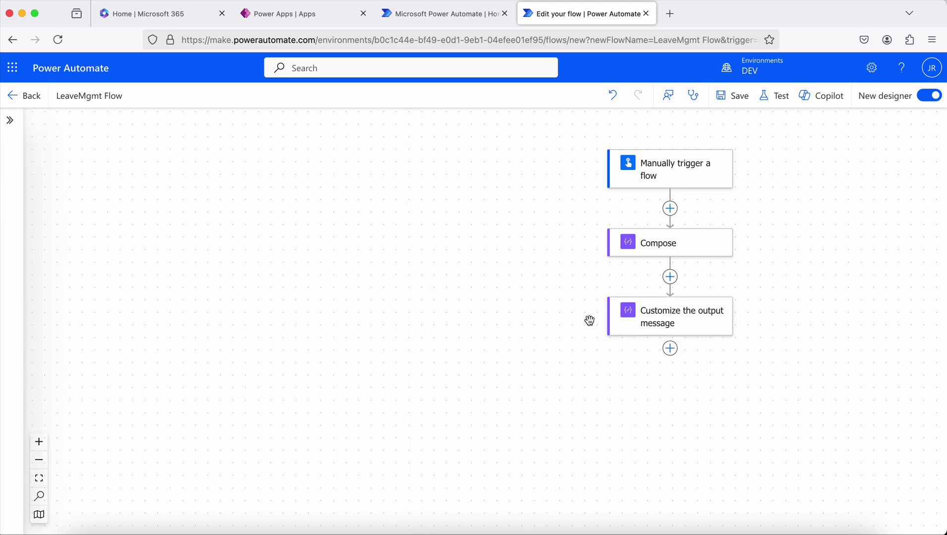
click(659, 331)
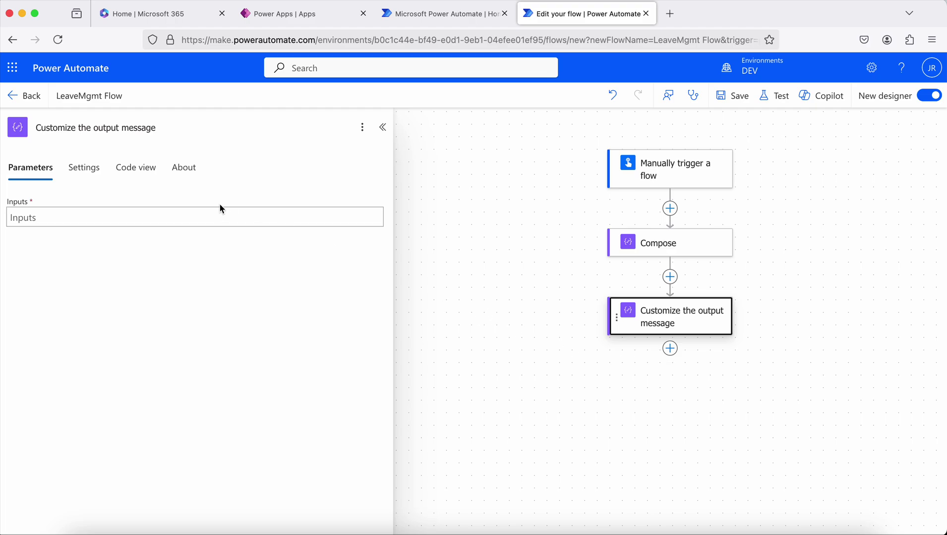
Open the expression editor for the Customize the output message inputs and compare its Function and Dynamic content lists.
click(199, 217)
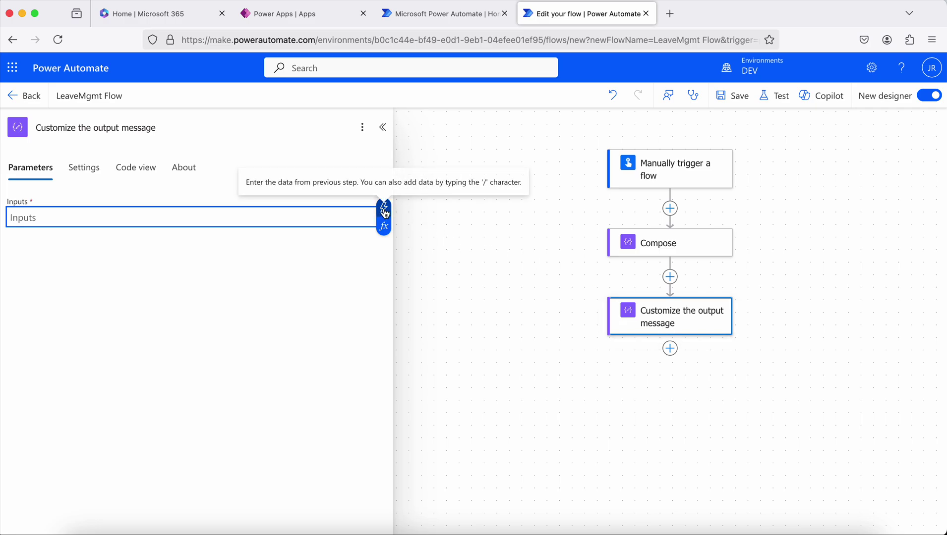
click(384, 228)
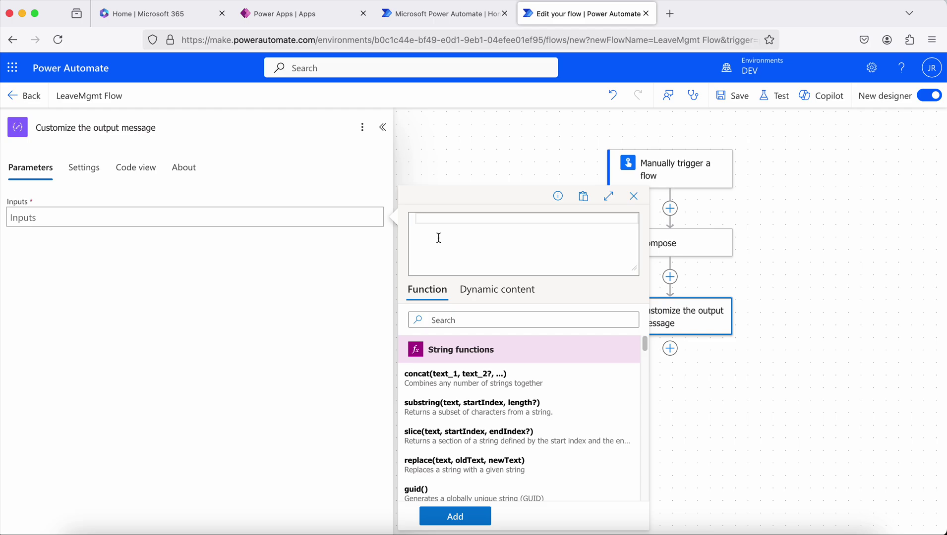
click(425, 295)
click(474, 296)
click(426, 292)
Scroll through the function catalogue, try the function search, and place the cursor in the expression box.
scroll(471, 366, down, 1)
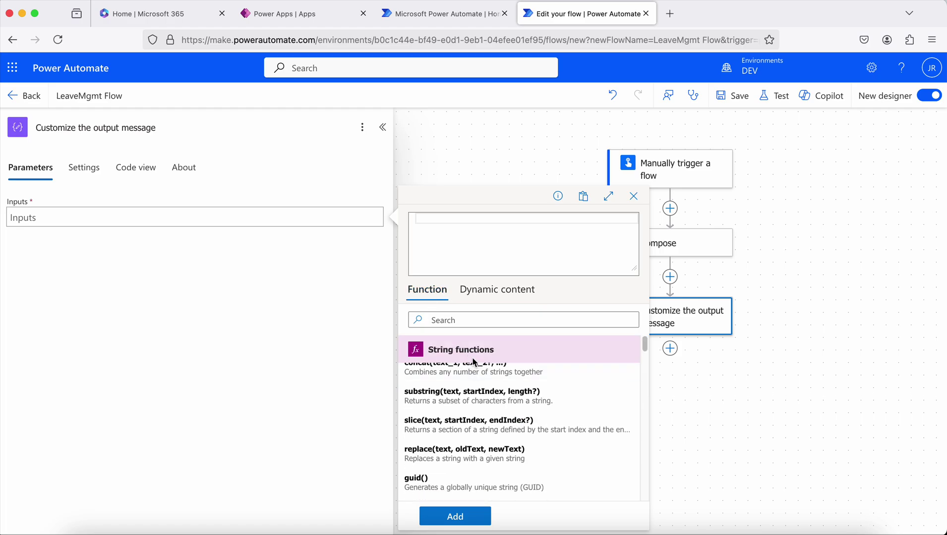
scroll(479, 370, down, 3)
scroll(481, 372, down, 20)
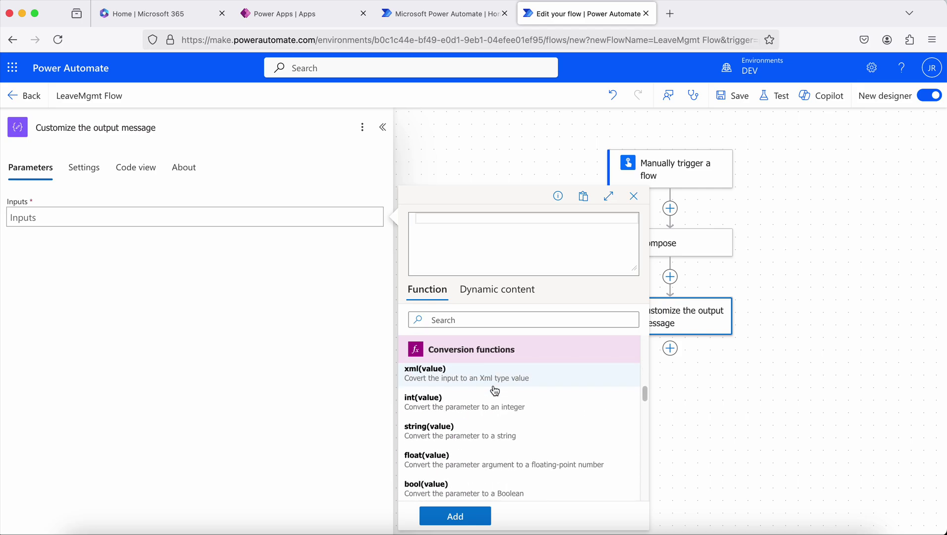
scroll(494, 391, down, 15)
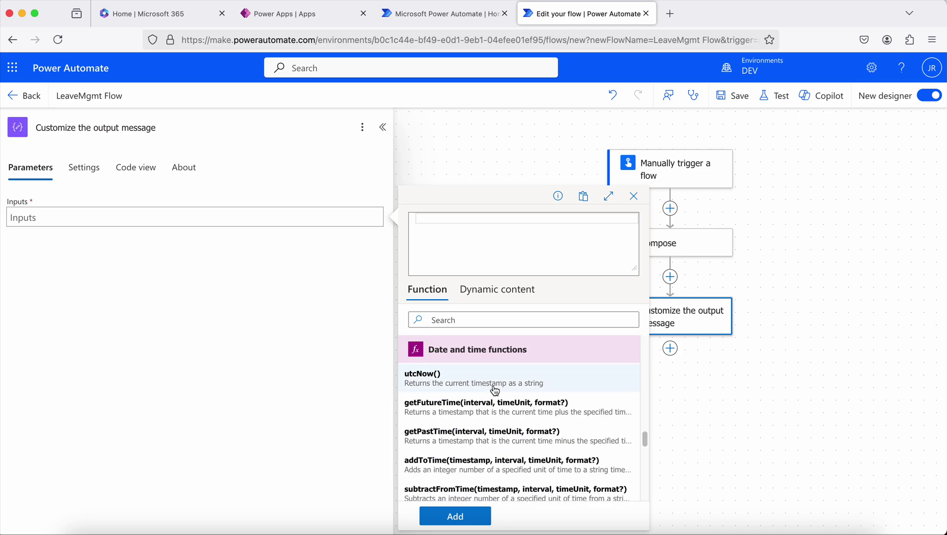
scroll(495, 391, down, 8)
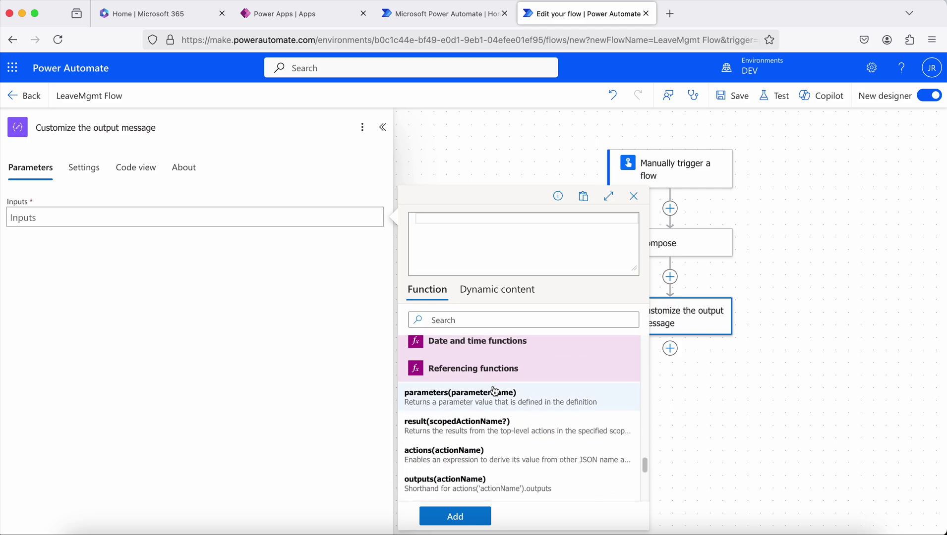
scroll(494, 391, down, 5)
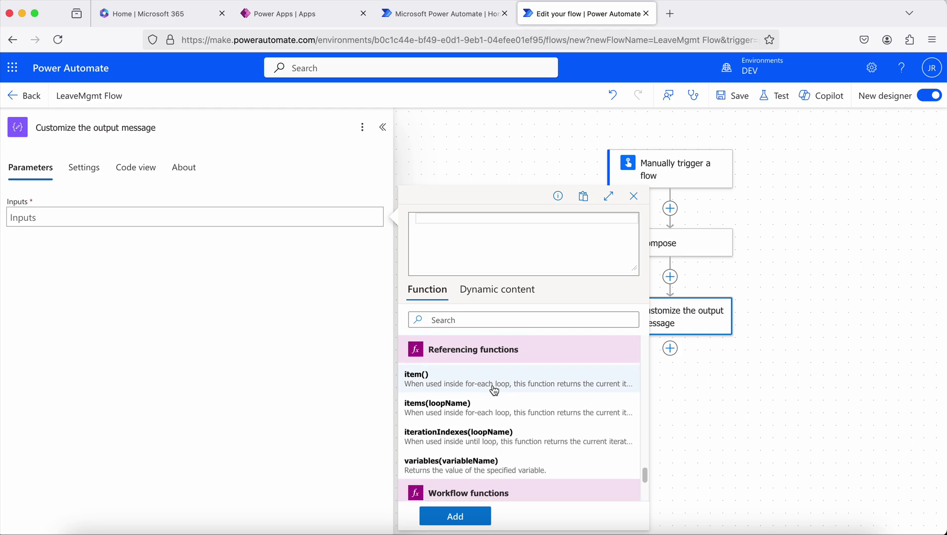
scroll(495, 391, down, 8)
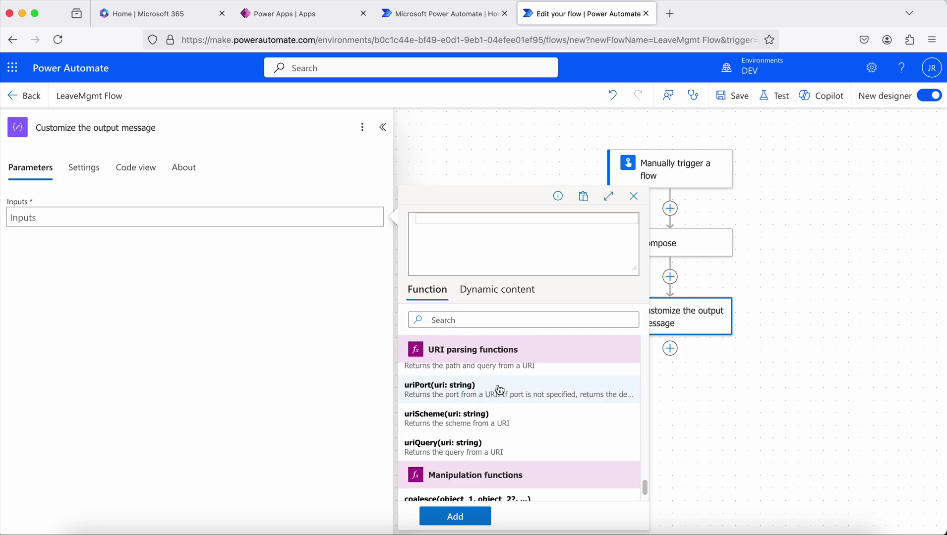
scroll(499, 390, down, 3)
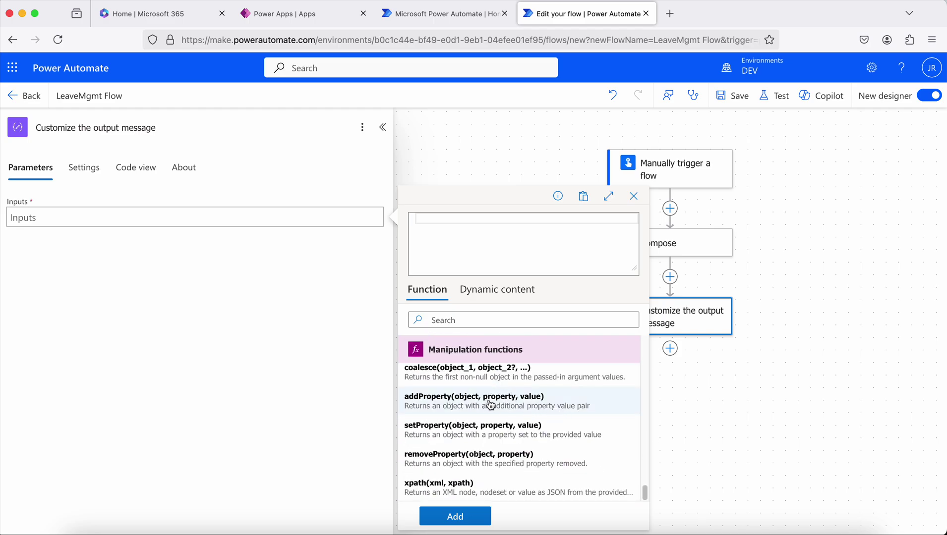
scroll(490, 405, up, 10)
click(442, 320)
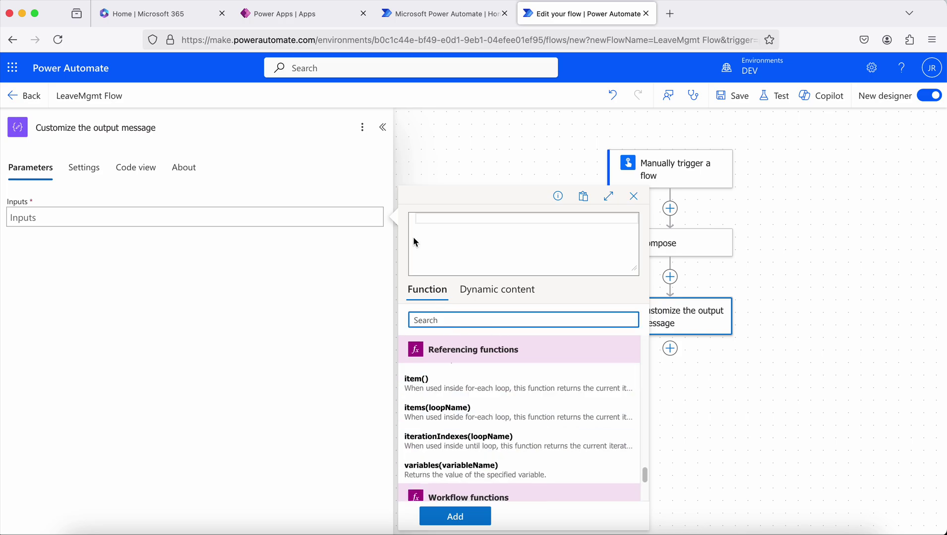
click(425, 218)
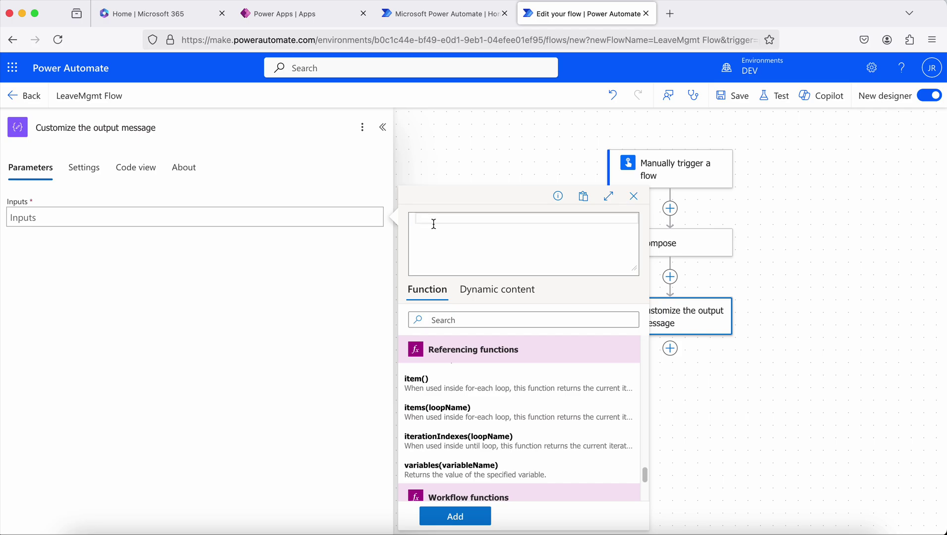
Start the expression concat('User ', and insert the triggering user's email from the trigger's dynamic content.
text(concat)
text(())
text(')
text(User )
text(',)
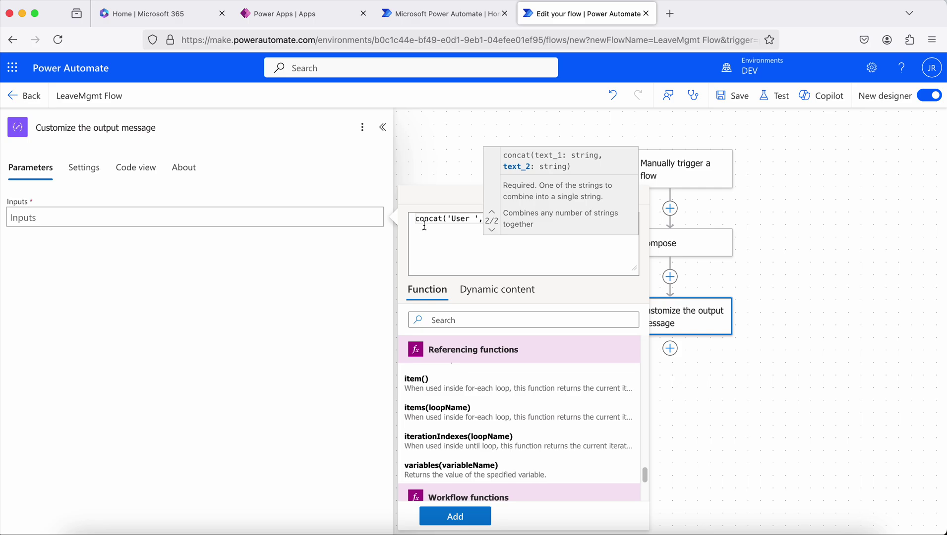
click(498, 290)
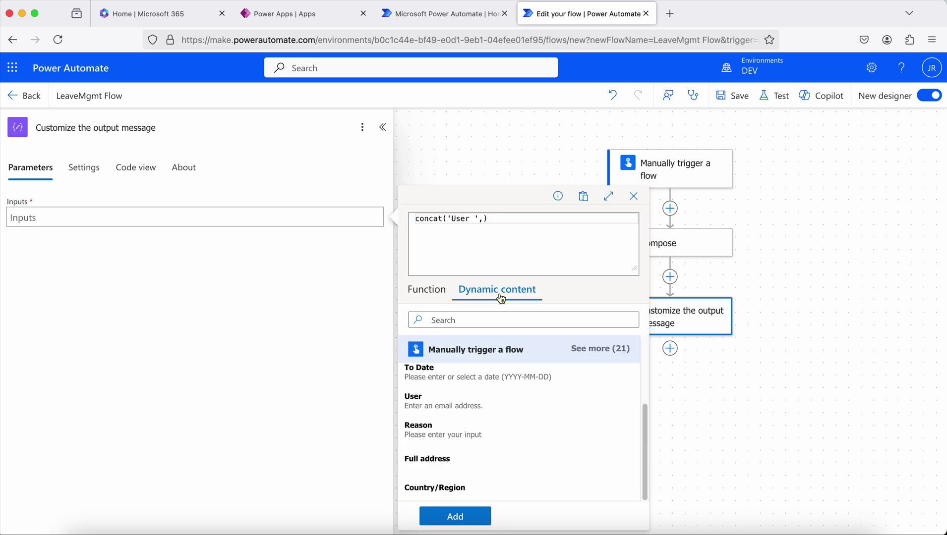
scroll(570, 414, up, 2)
scroll(499, 398, down, 2)
click(431, 429)
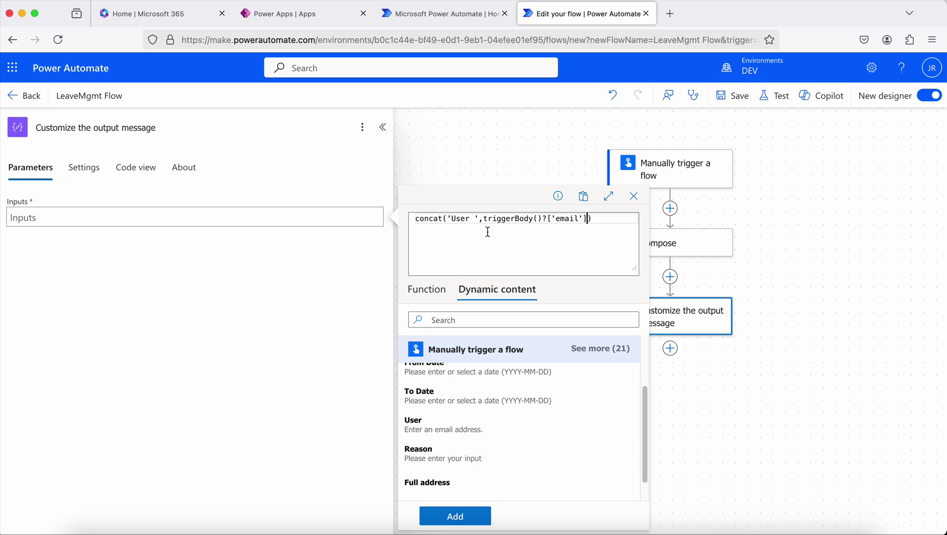
Finish the concat with ' has applied for a leave.', apply it to the inputs, and save the flow.
text(, ' has applied for a leave.)
key(End)
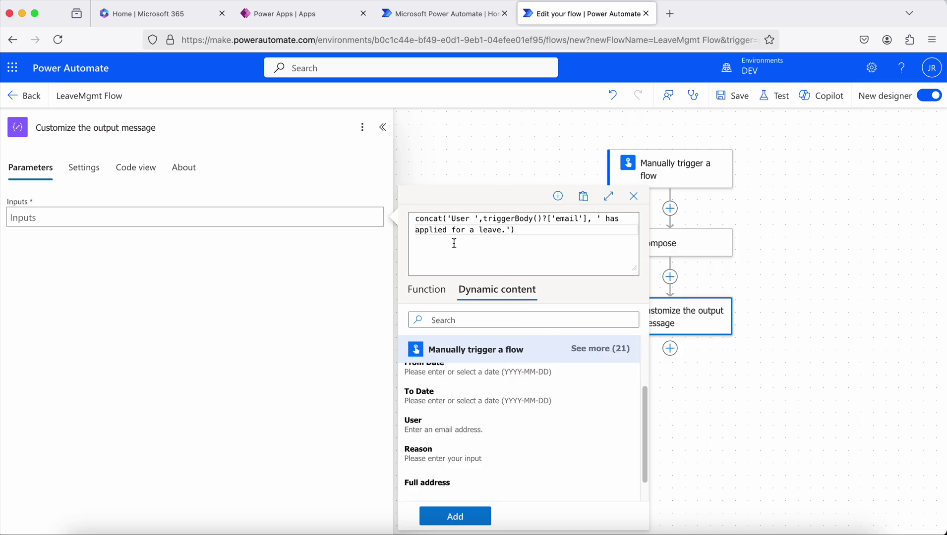
double_click(428, 219)
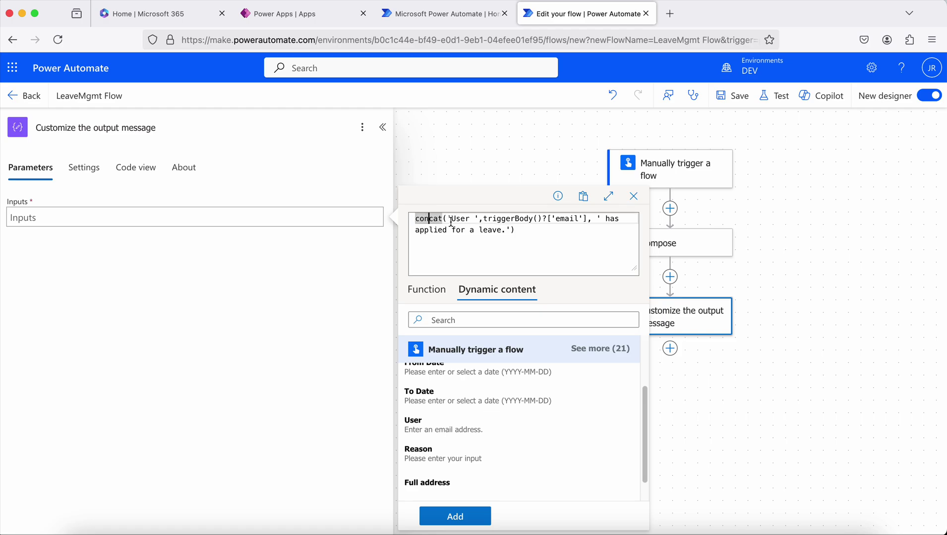
click(449, 222)
click(455, 516)
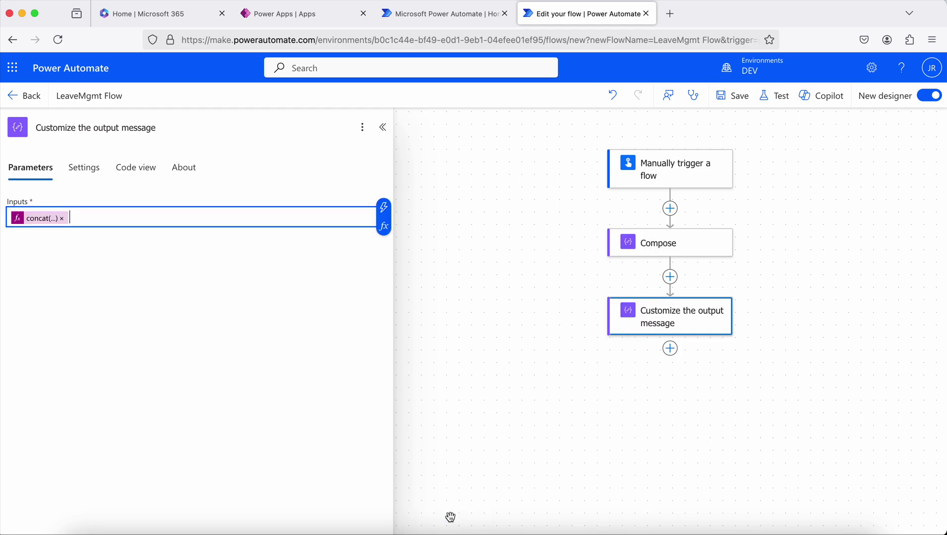
click(727, 95)
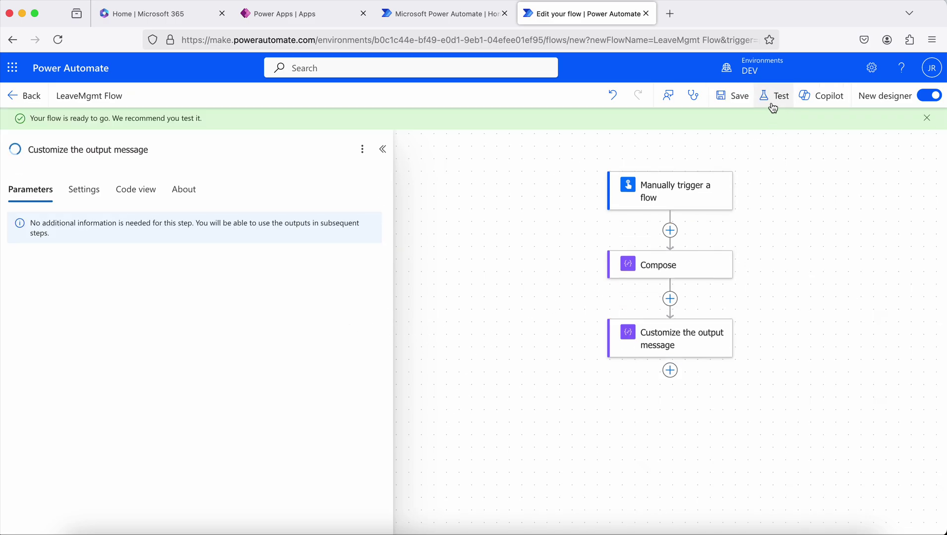
Start a manual test with From Date 2024-12-15 and To Date 2024-12-20.
click(772, 98)
click(718, 128)
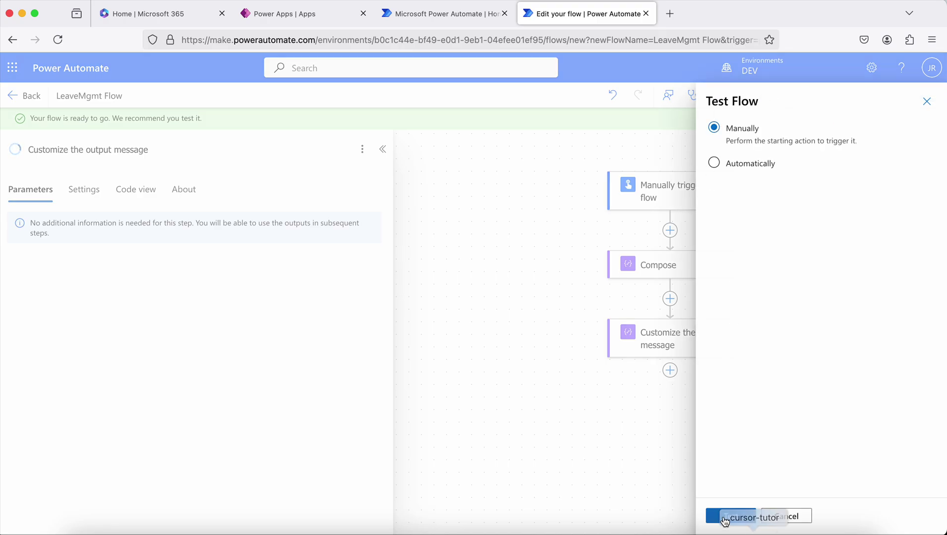
click(725, 520)
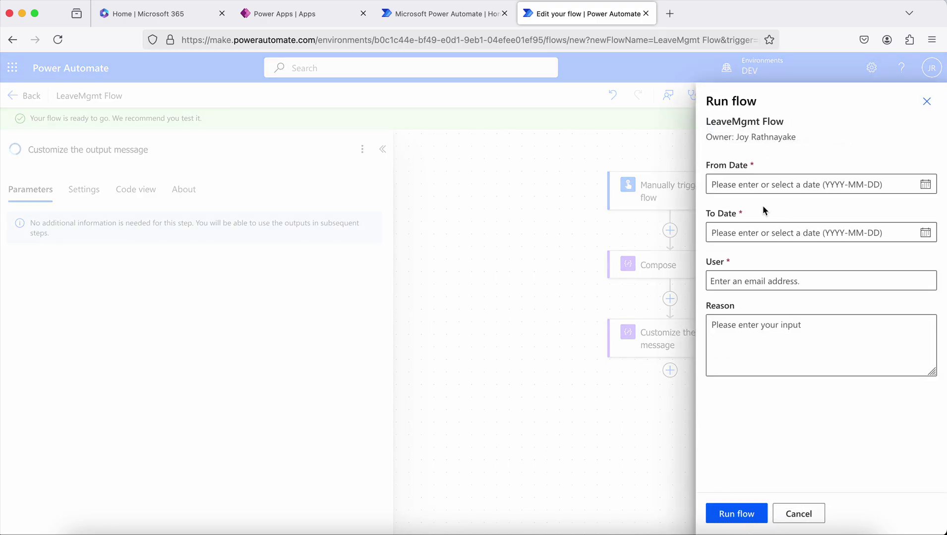
click(924, 184)
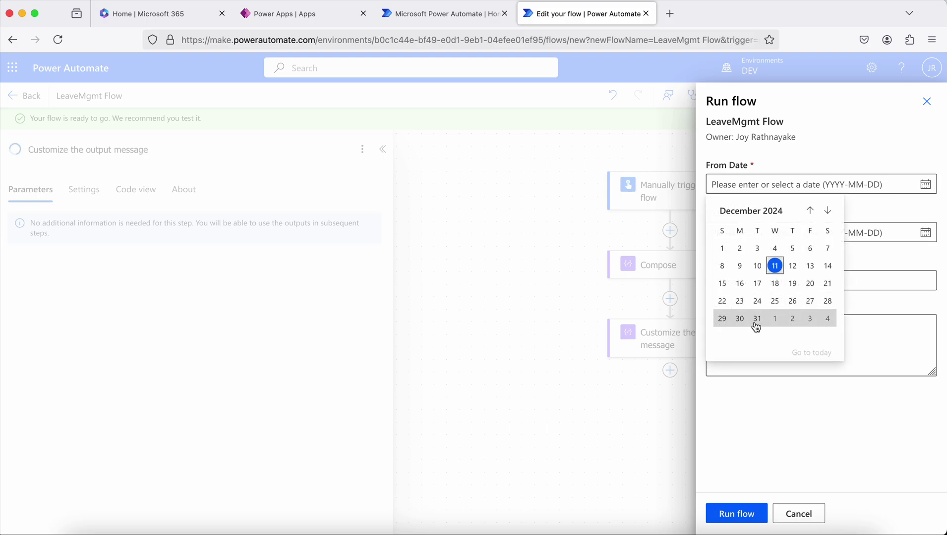
click(721, 283)
click(925, 233)
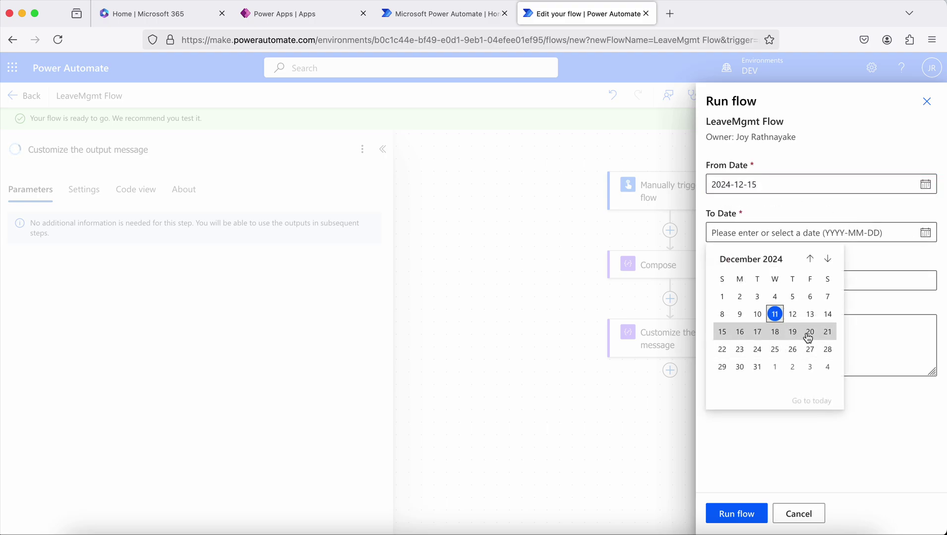
click(809, 332)
Choose the requesting user, enter a casual leave reason, run the flow, and close the confirmation.
click(729, 282)
text(jo)
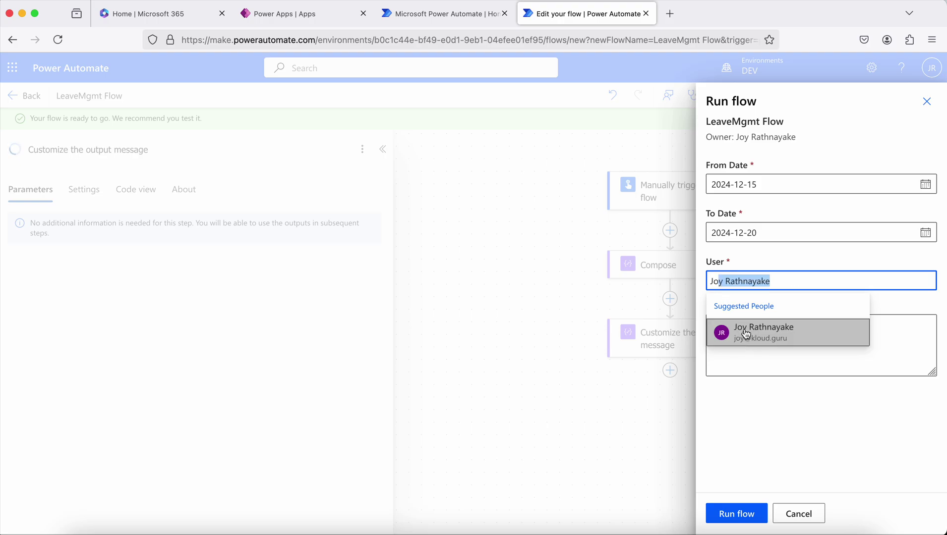
click(728, 331)
click(769, 341)
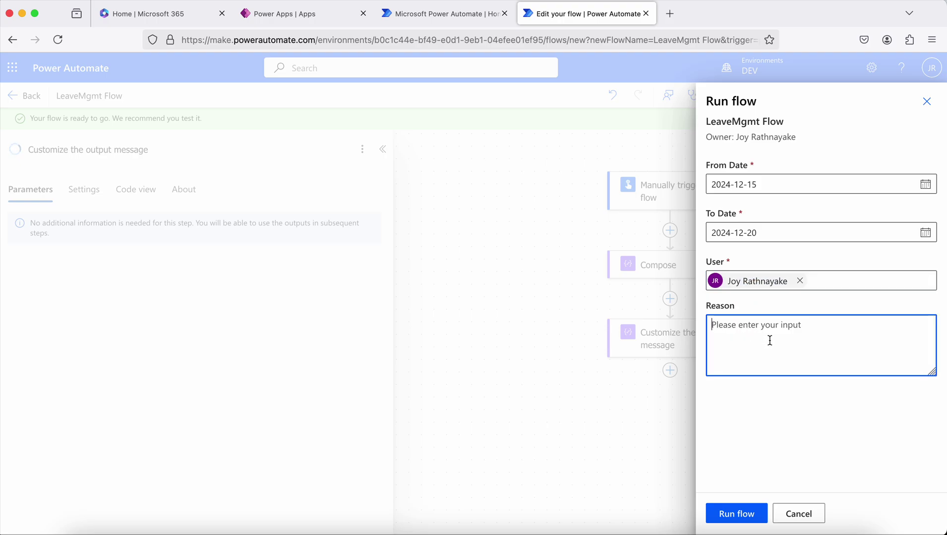
text(Casual)
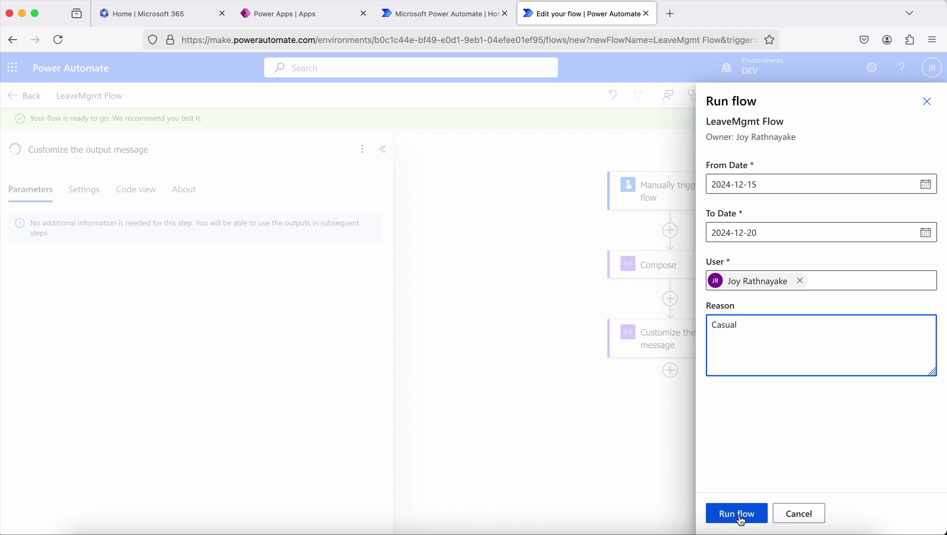
click(737, 514)
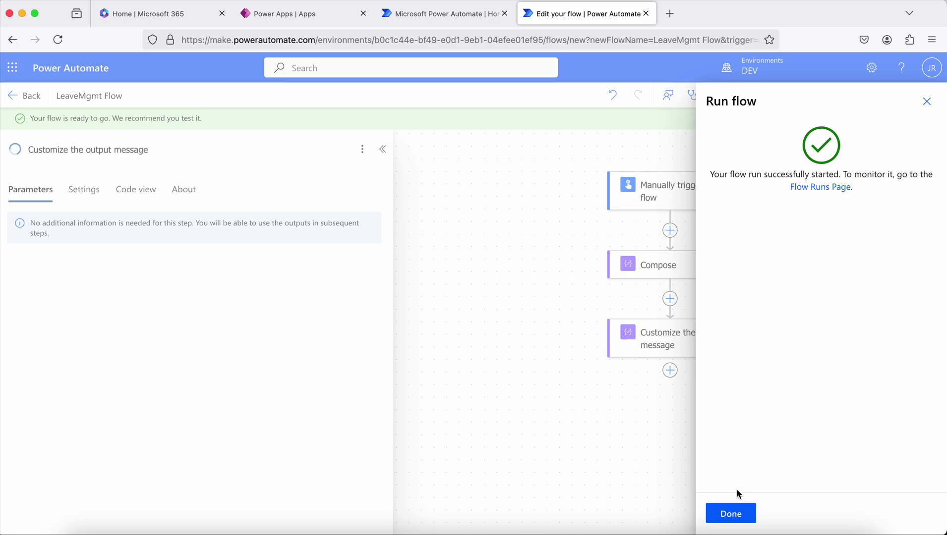
click(738, 516)
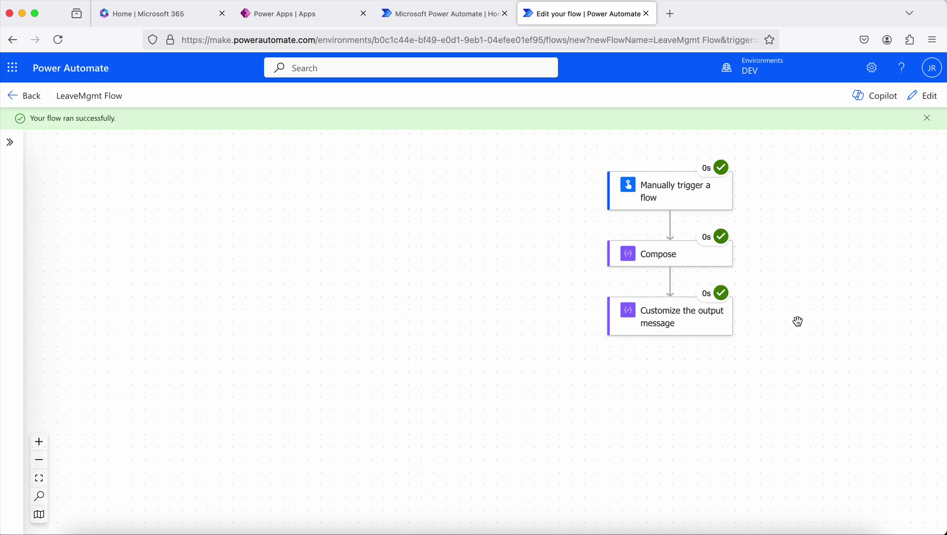
Inspect the output message step's run details, highlighting the user's email in 'User … has applied for a leave.'.
click(665, 318)
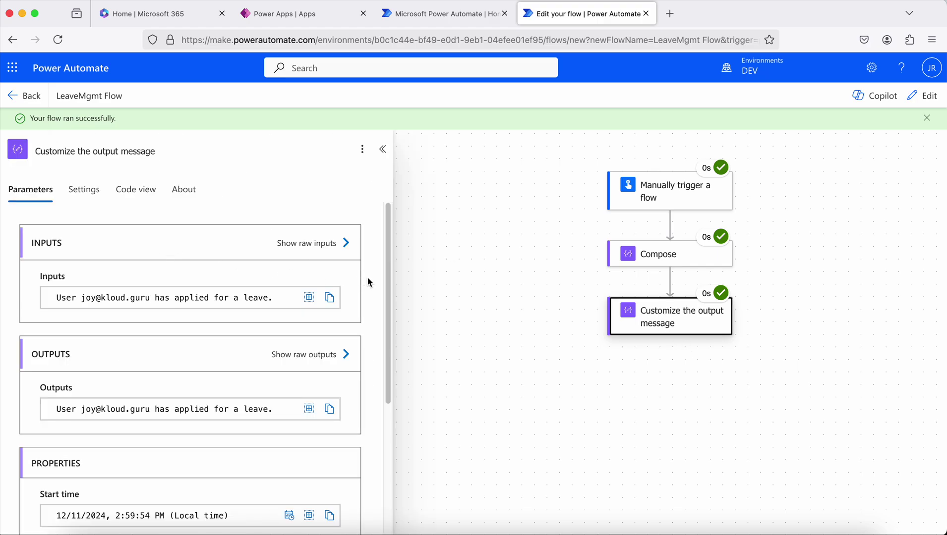
scroll(291, 277, down, 3)
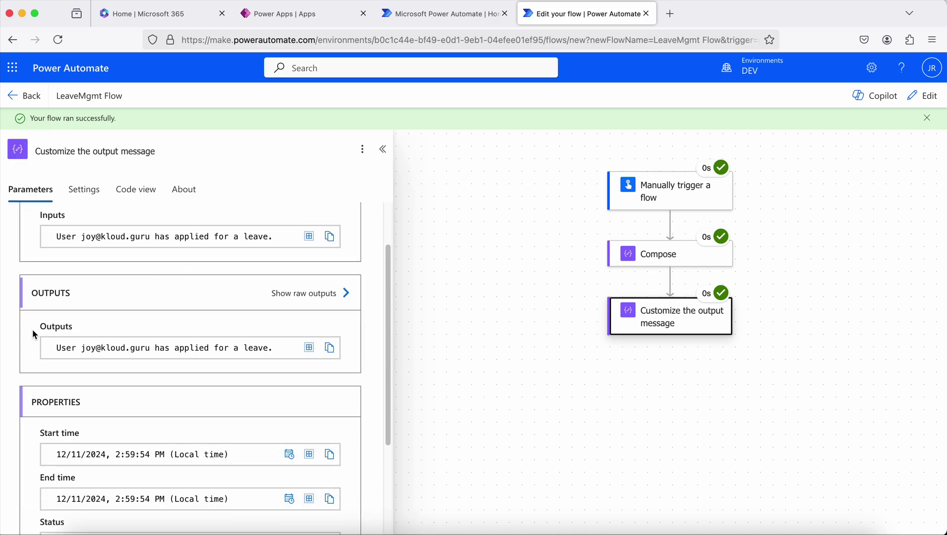
drag(33, 330, 72, 348)
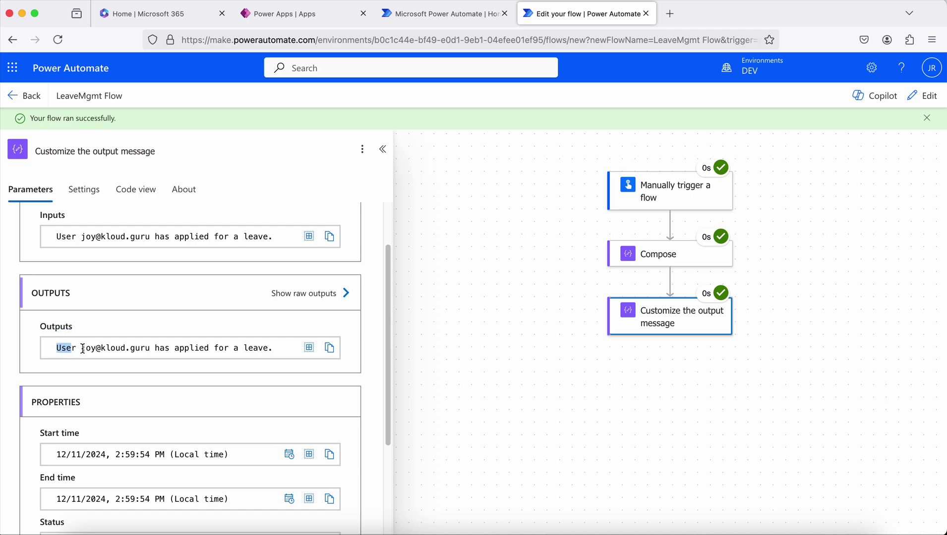
drag(81, 349, 152, 348)
click(163, 351)
click(540, 354)
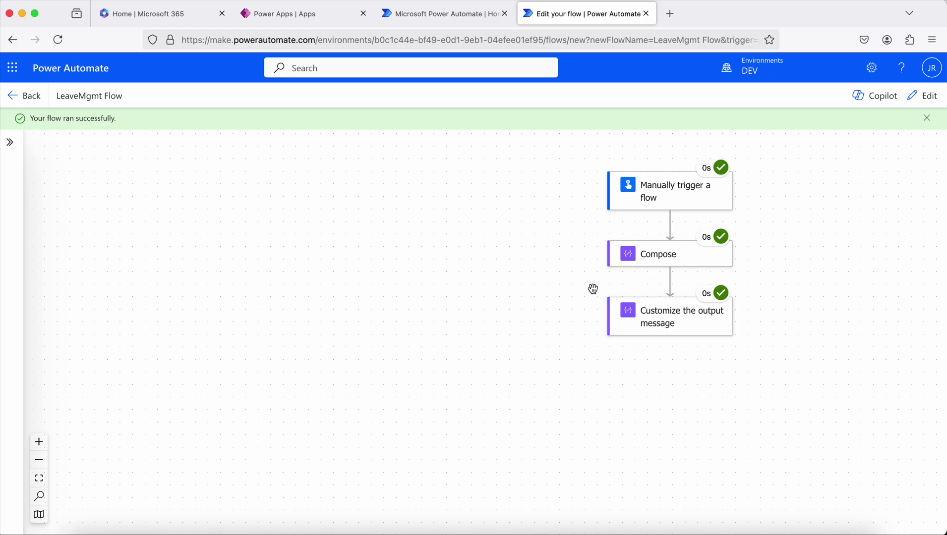
click(669, 315)
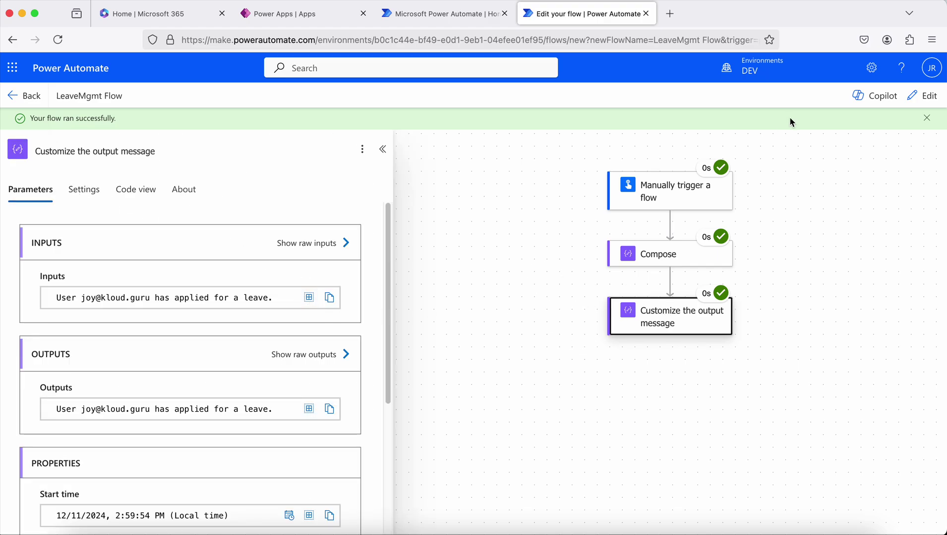
Back in edit mode, extend the concat message with ' starting from ' and the From Date value.
click(912, 97)
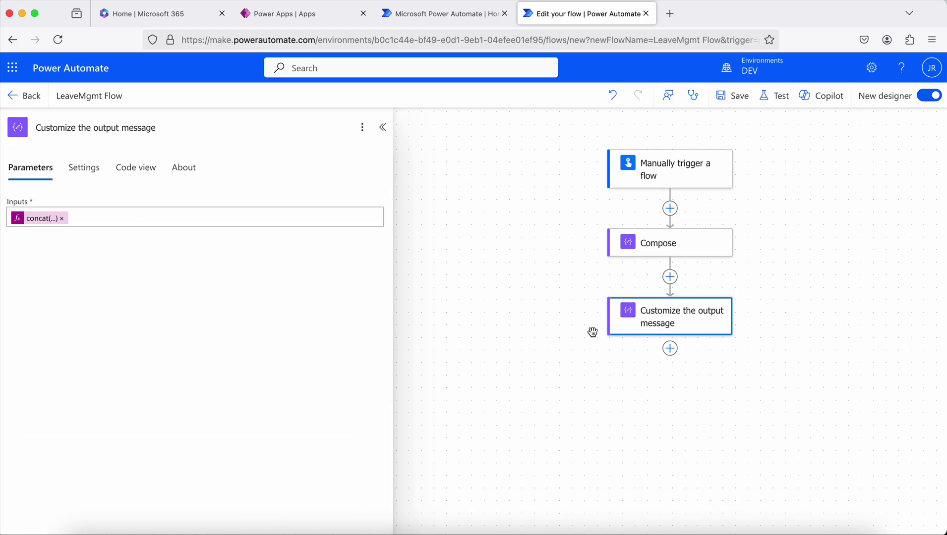
click(40, 221)
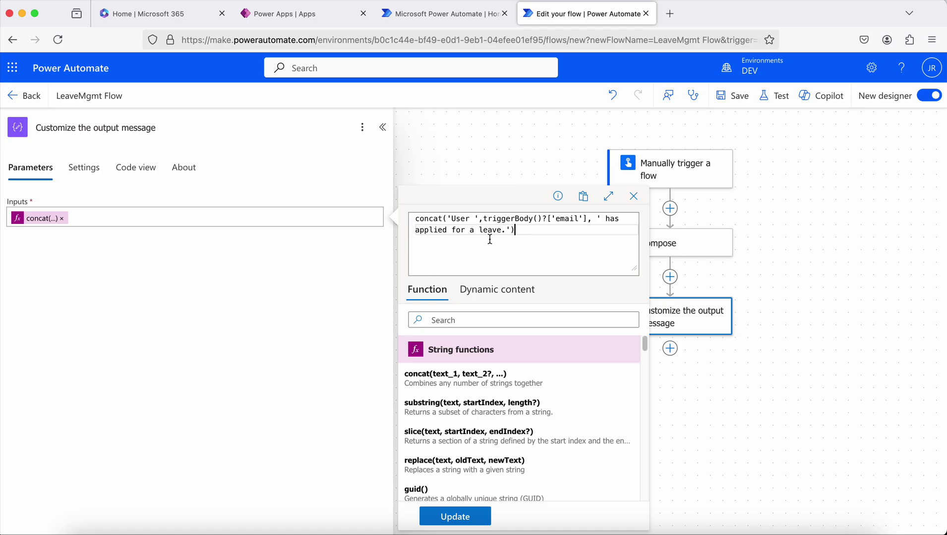
click(505, 231)
key(BackSpace)
text(syst)
key(BackSpace)
key(BackSpace)
text(tarting from)
click(575, 230)
text(,)
click(504, 296)
click(432, 437)
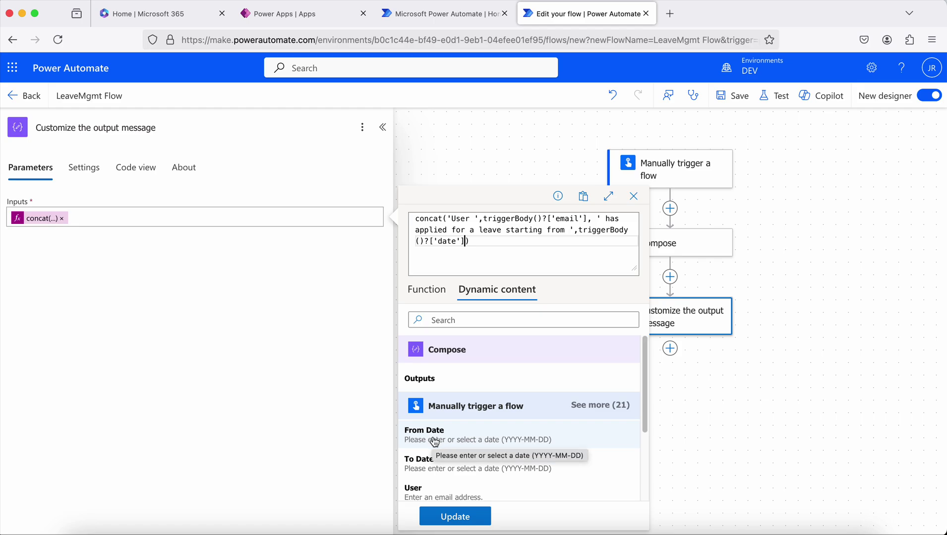
Append the literal ' for ' after the From Date value, correcting a typo.
text(, for)
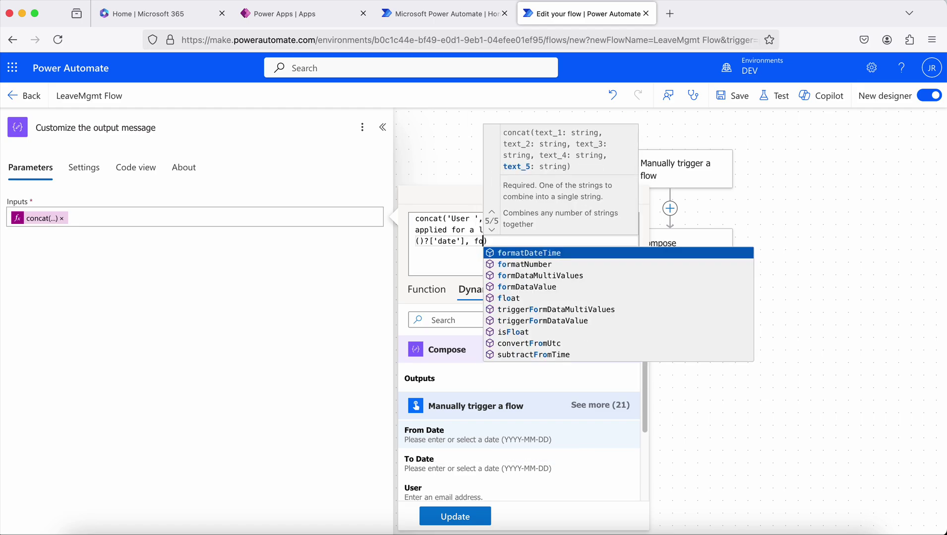
key(Left)
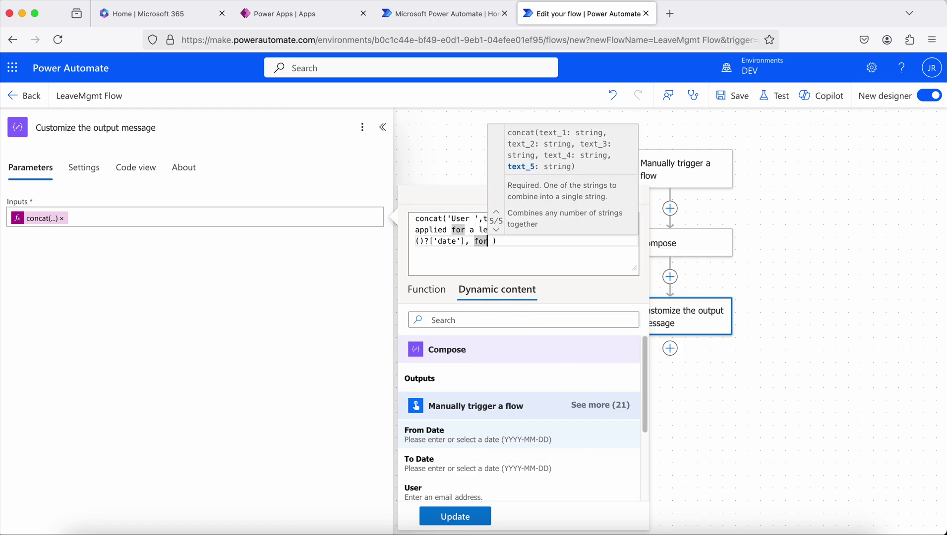
text(\)
key(BackSpace)
key(BackSpace)
key(BackSpace)
key(BackSpace)
key(BackSpace)
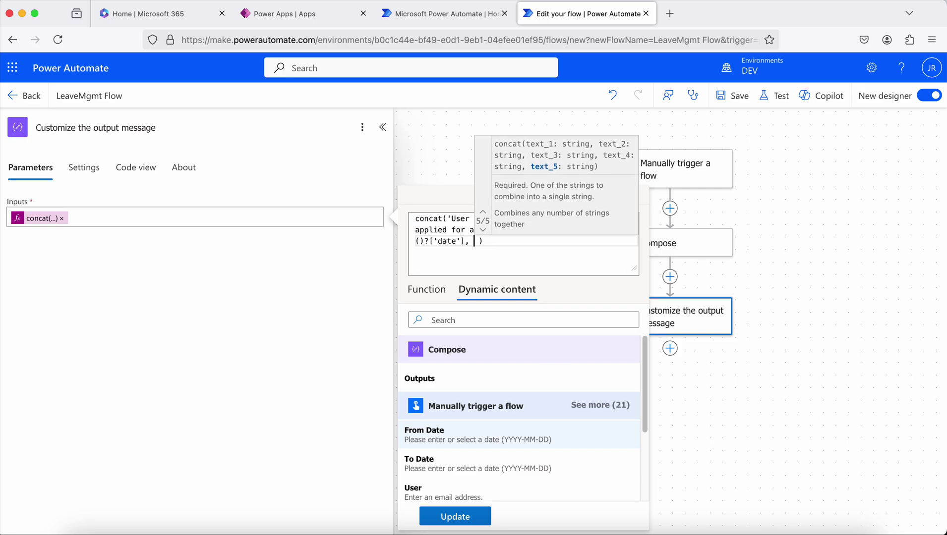
key(BackSpace)
text(' for)
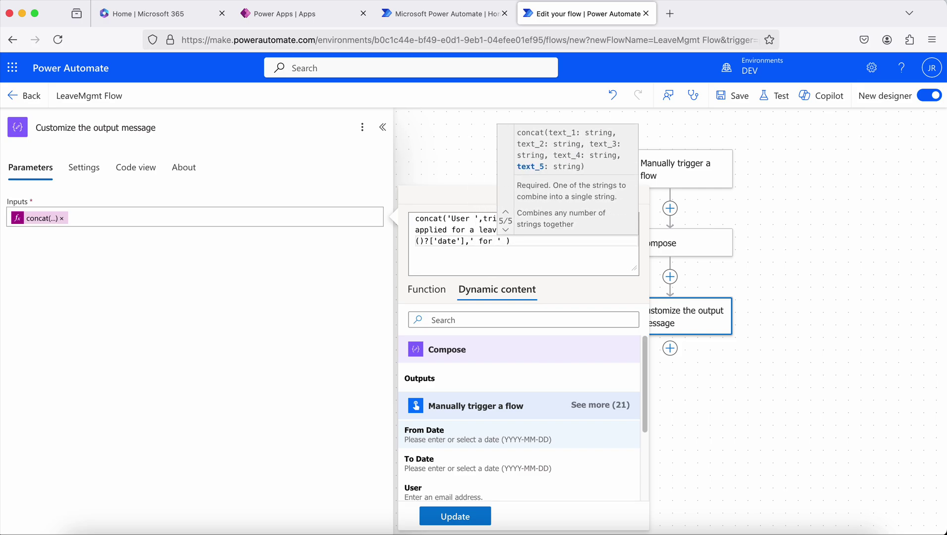
key(Right)
Add dateDifference(From Date, To Date) followed by ' days and apply the updated expression.
text(,)
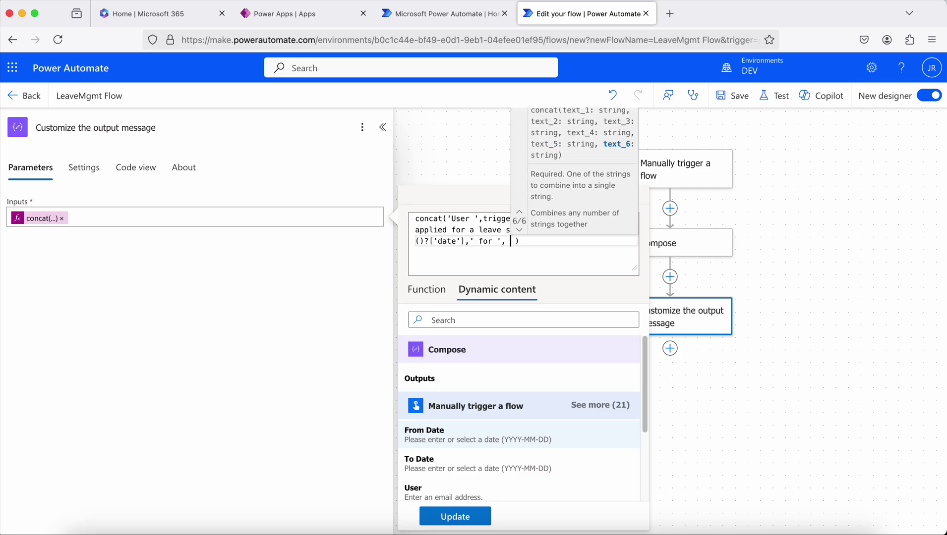
text( date)
key(Return)
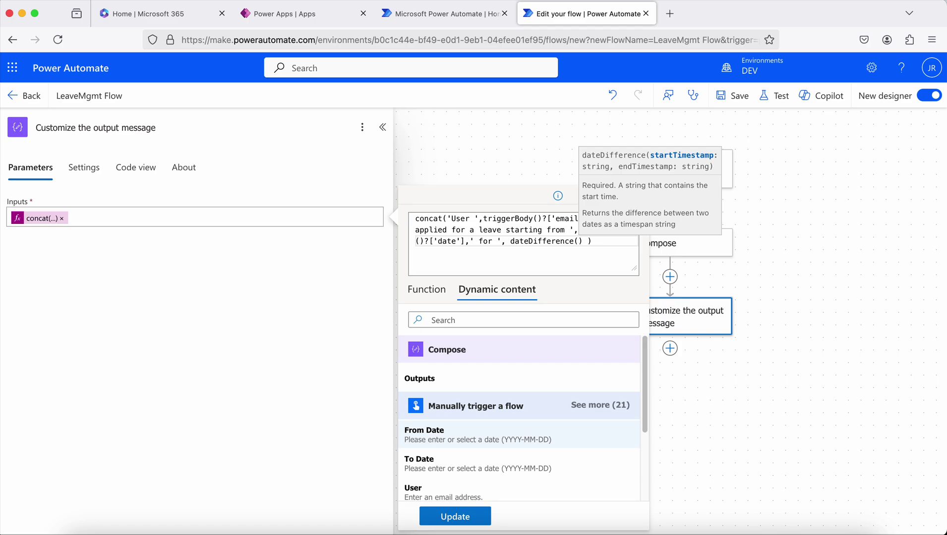
click(435, 438)
text(,)
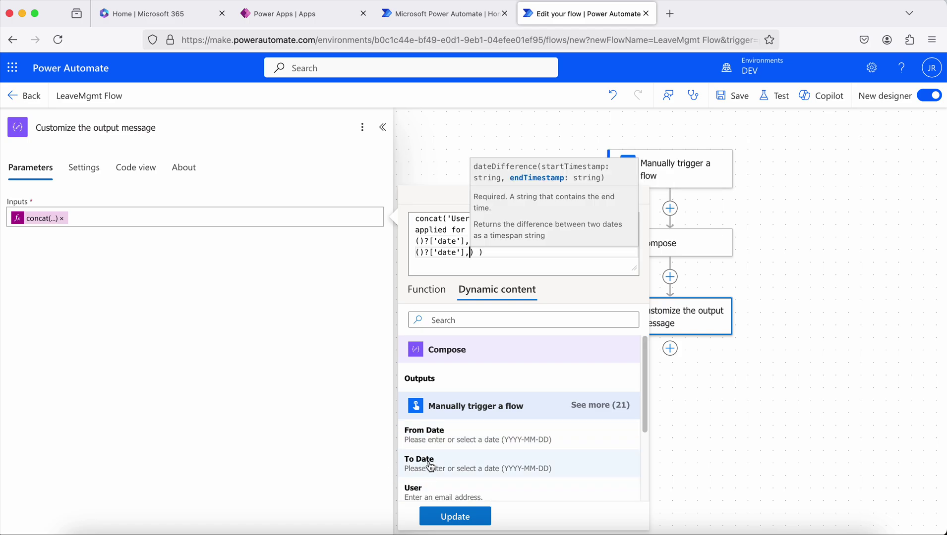
click(430, 465)
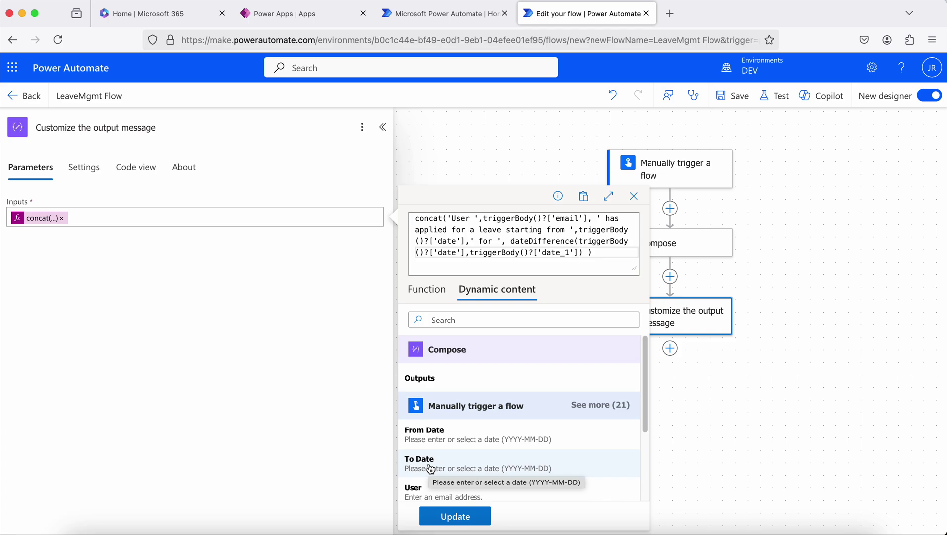
key(Right)
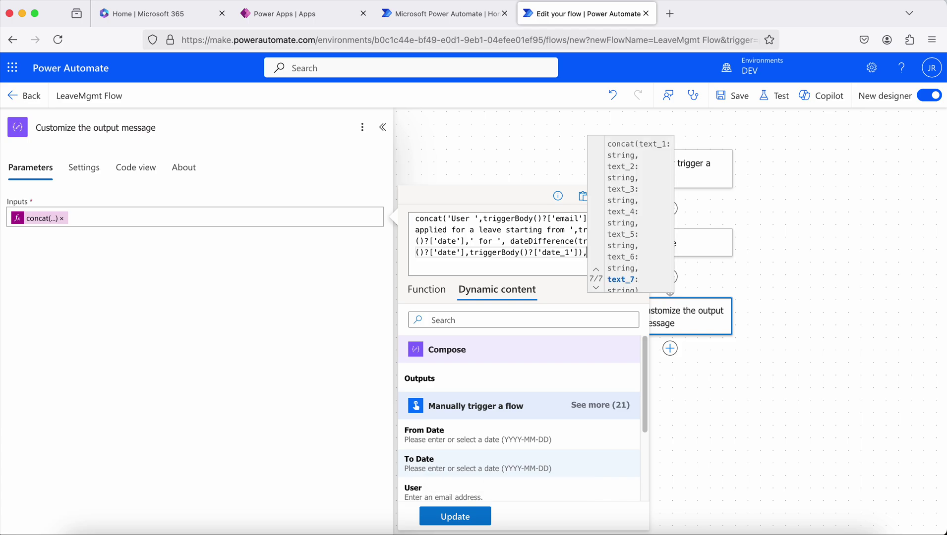
text(' d)
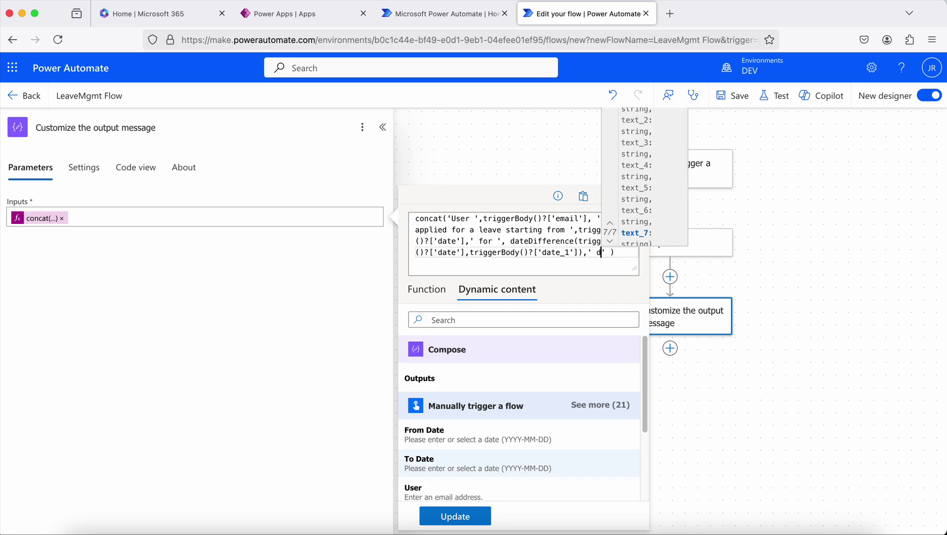
text(ays)
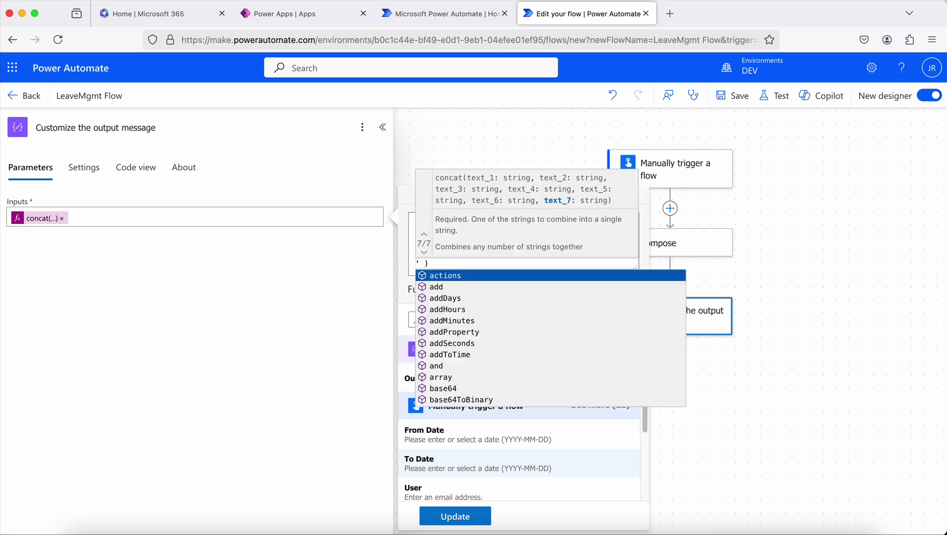
click(459, 517)
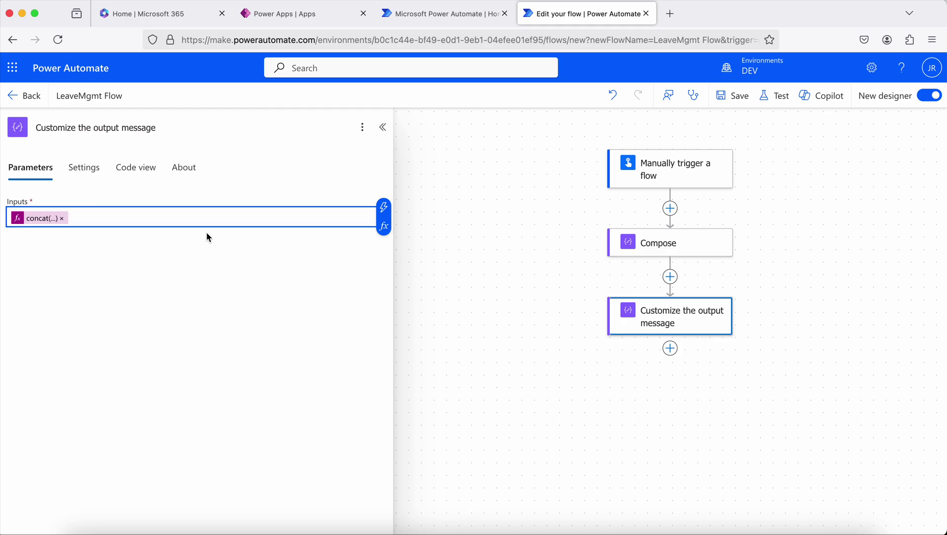
Make the concat message end with ' days.', update it, and save LeaveMgmt Flow.
click(39, 221)
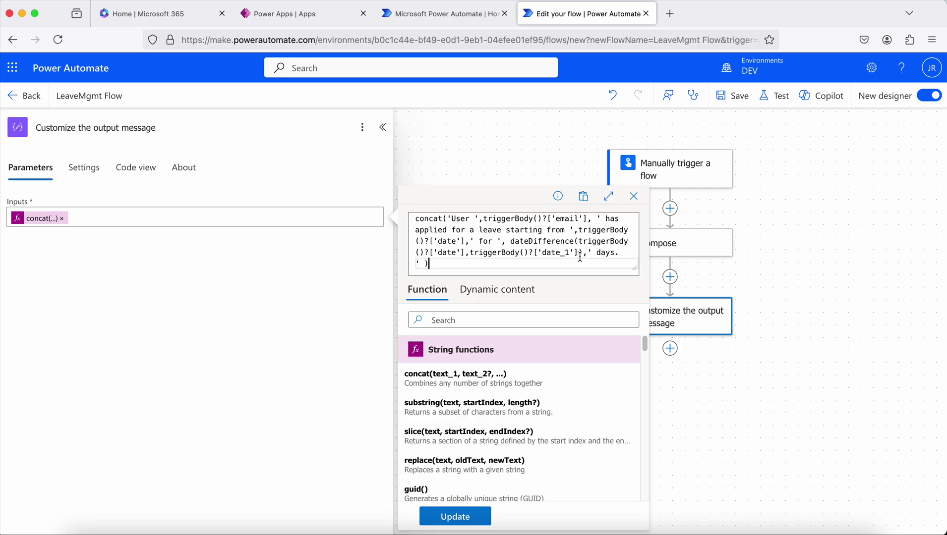
click(479, 521)
click(729, 100)
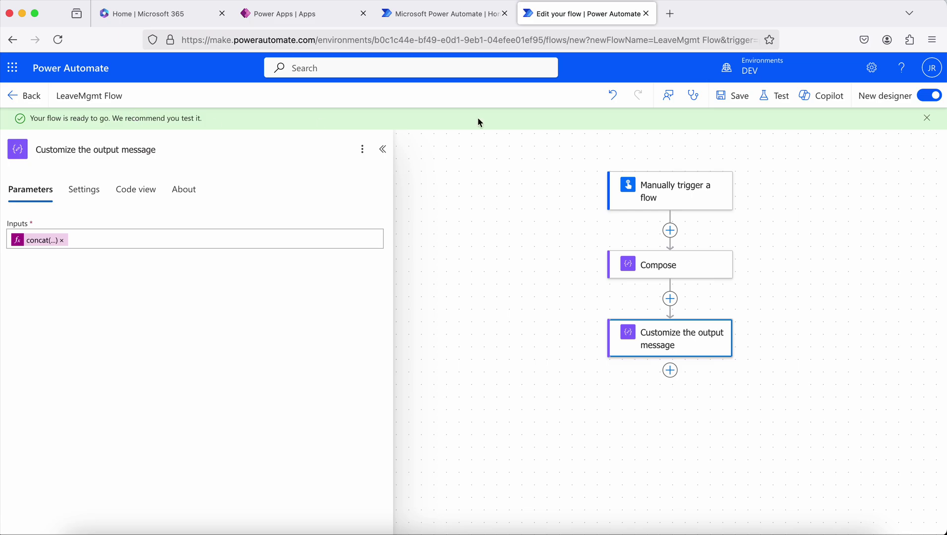
click(777, 99)
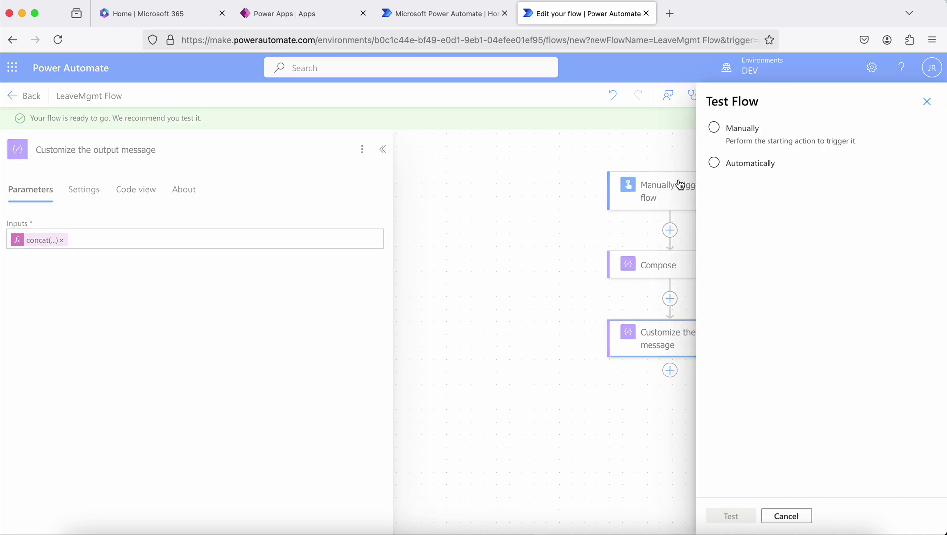
Rerun the test automatically using the trigger data from the run two minutes ago.
click(721, 132)
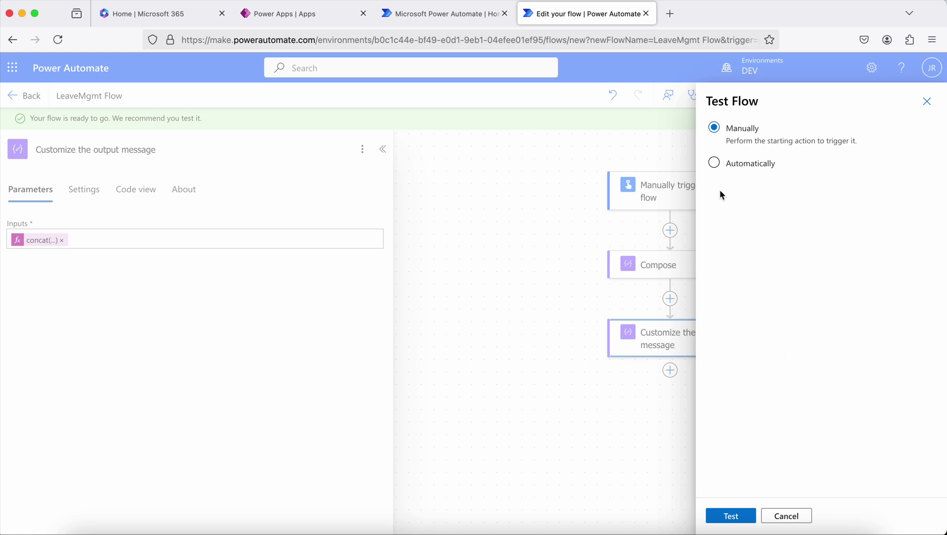
click(714, 163)
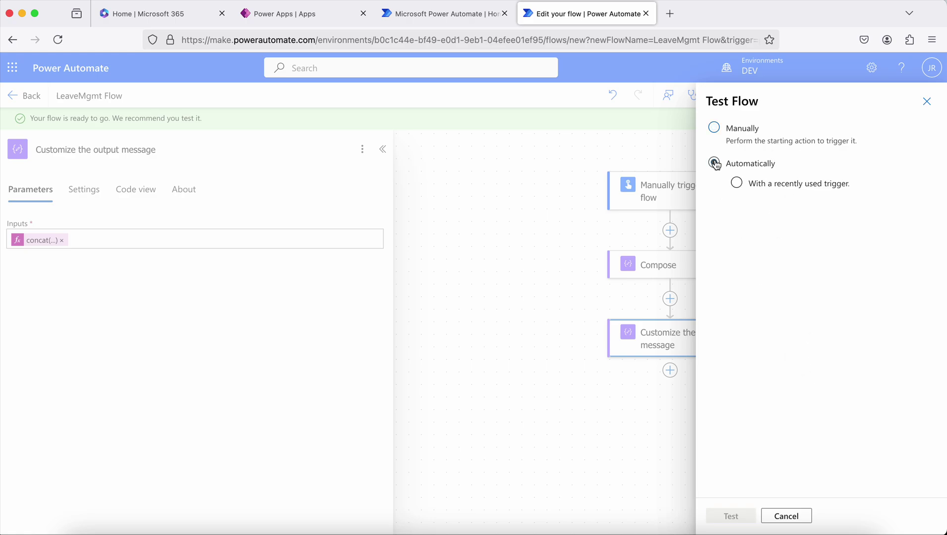
click(738, 188)
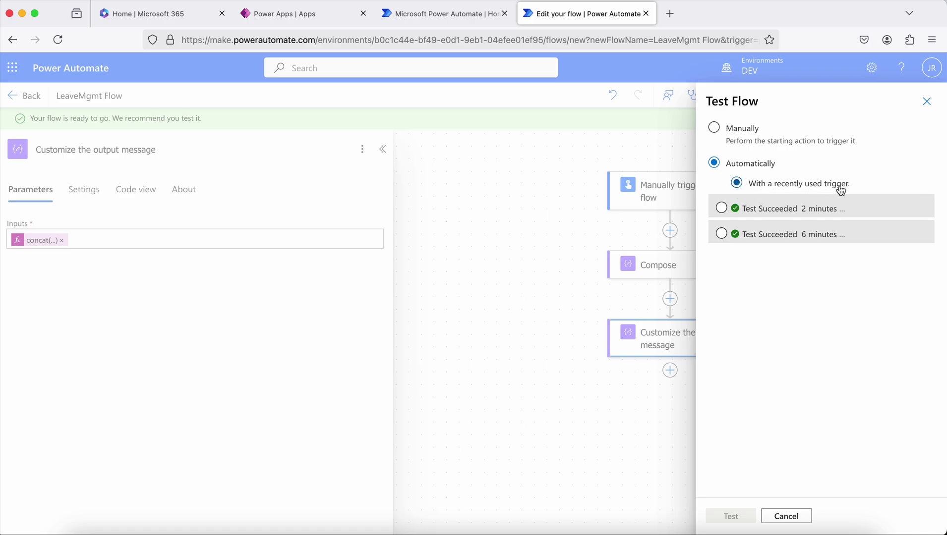
click(722, 210)
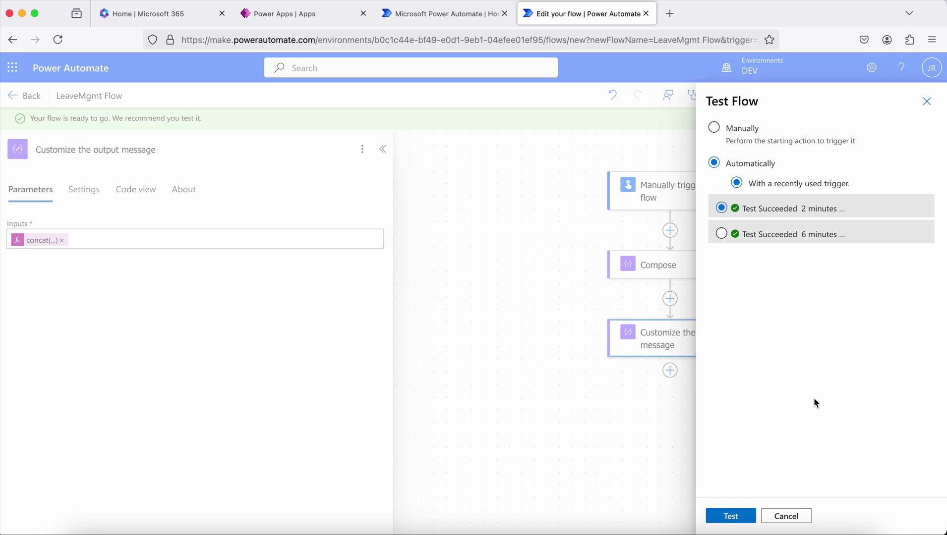
click(731, 516)
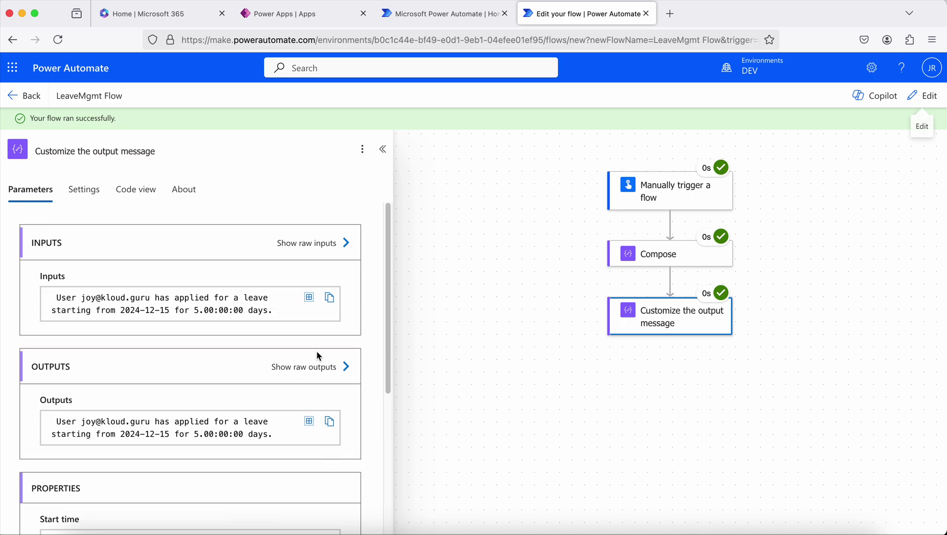
scroll(317, 351, down, 3)
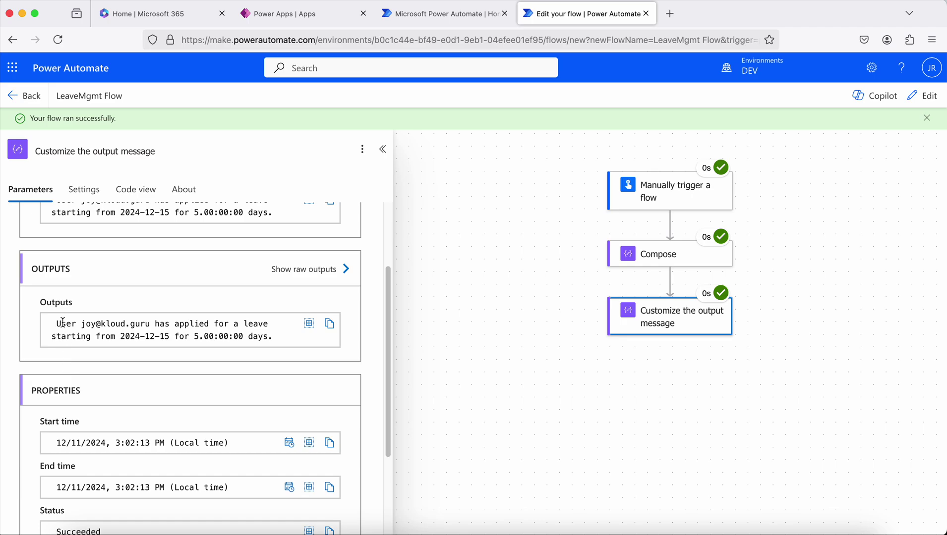
drag(79, 323, 130, 321)
drag(120, 336, 169, 336)
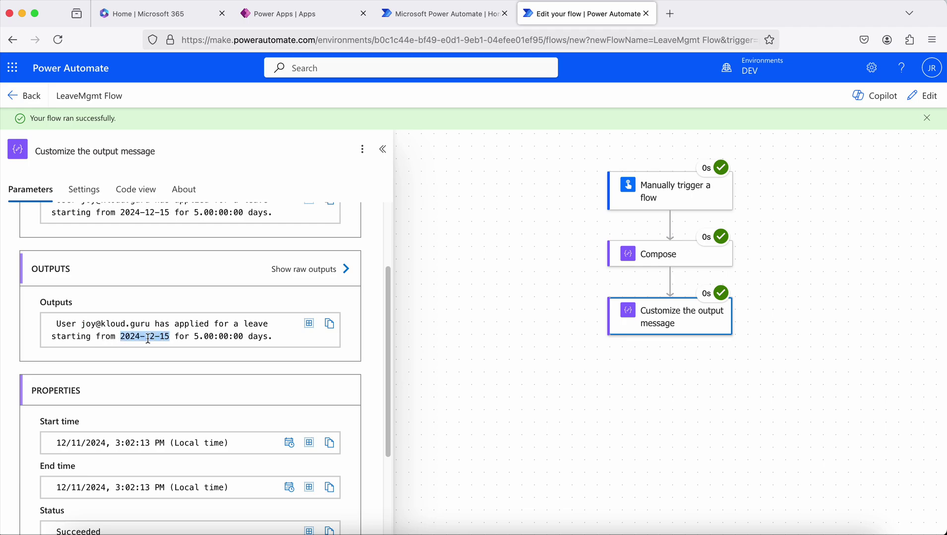
drag(198, 336, 271, 336)
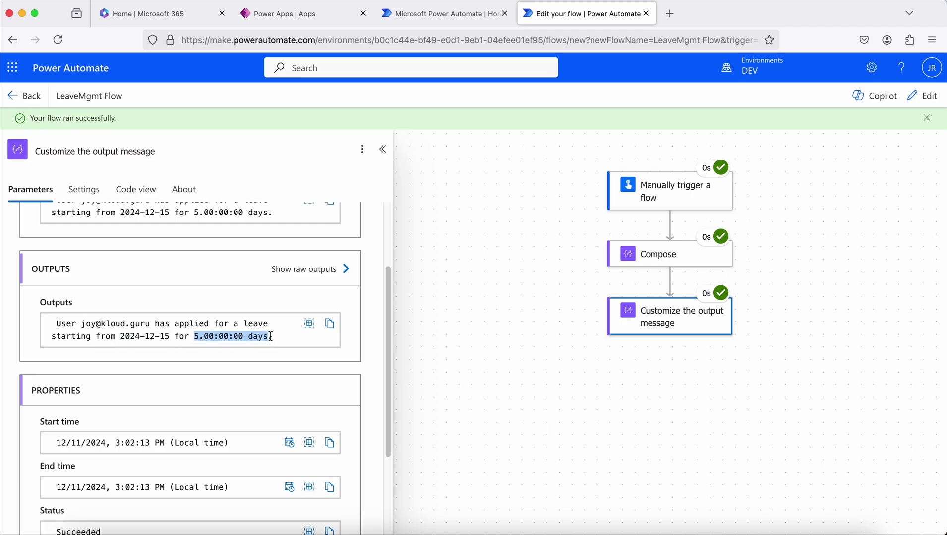
click(191, 336)
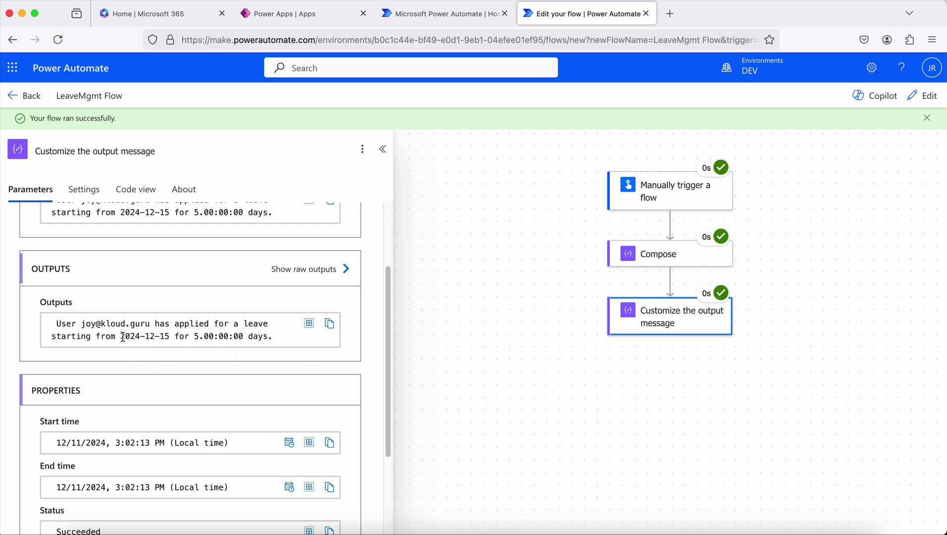
drag(121, 336, 242, 337)
click(96, 337)
click(461, 215)
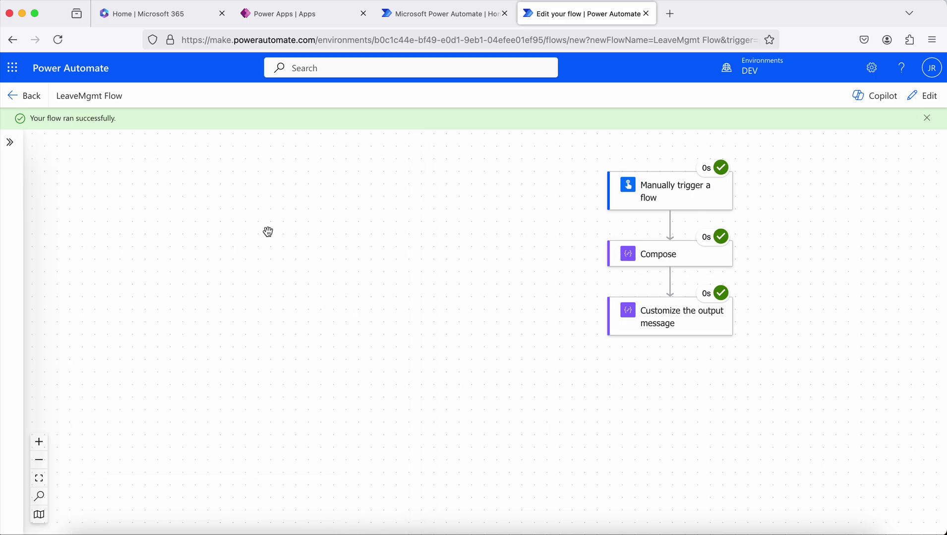